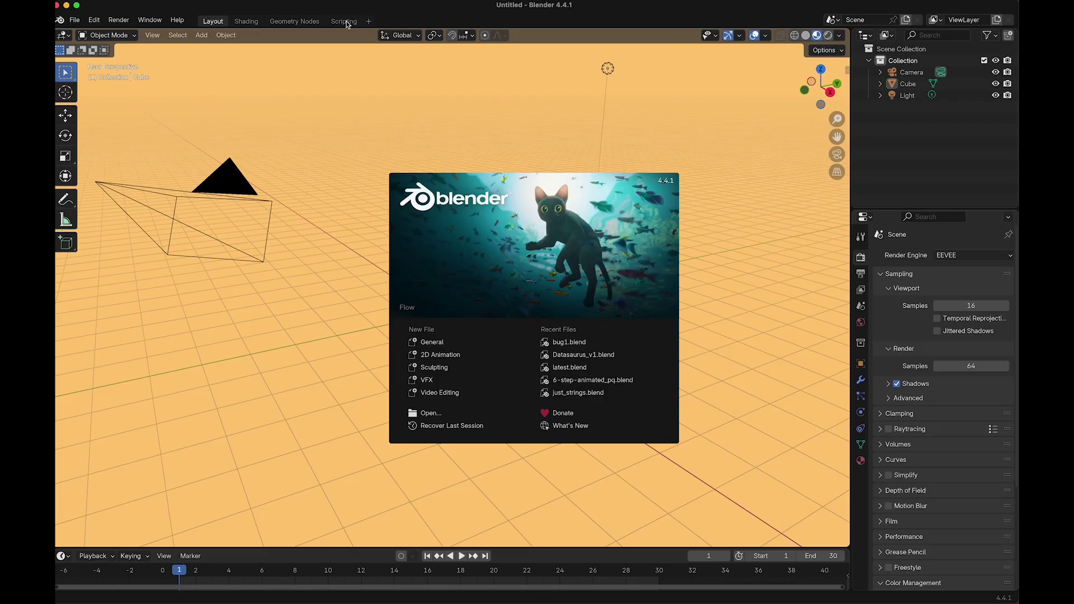
Step: In the Scripting workspace, create a new text block and paste the Typst script that defines typst_codeblock and builds Code1 and Code2
click(368, 140)
click(342, 22)
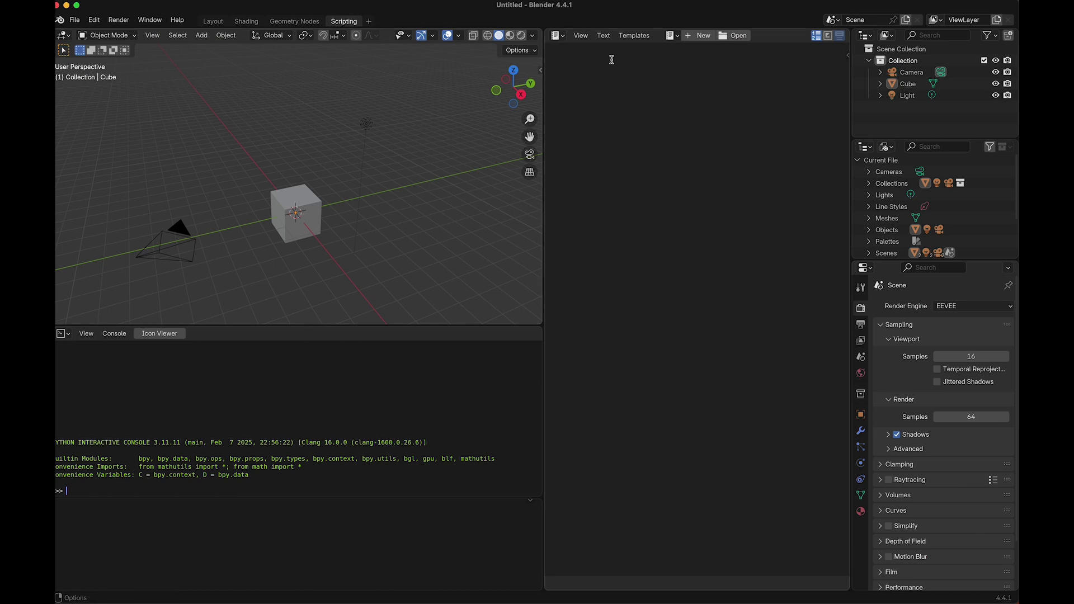
click(695, 37)
text(from typst_importer.typst_to_svg import typst_express  def typst_codeblock(code: str, position: tuple, name: str):     preamble = ''' #set page(width: 950pt, height: auto, margin: 0cm, fill: none) #import "@preview/codelst:2.0.2": sourcecode #import "@preview/tablex:0.0.8": tablex '''      content = f"""{preamble} #sourcecode[```python {code.strip()} ```] """      return typst_express(         content=content,         origin_to_char=True,         position=position,         name=name,         scale_factor=300,     )   code1 = typst_codeblock(     code=""" def hi():     print("Hello, world!")  hi() """,     position=(0, 0, 0),     name="Code1", )  code2 = typst_codeblock(     code=""" def hi():     excited = True     if excited:         print("Hello, world!")  hi() """,     position=(0, -5, -1),     name="Code2", ))
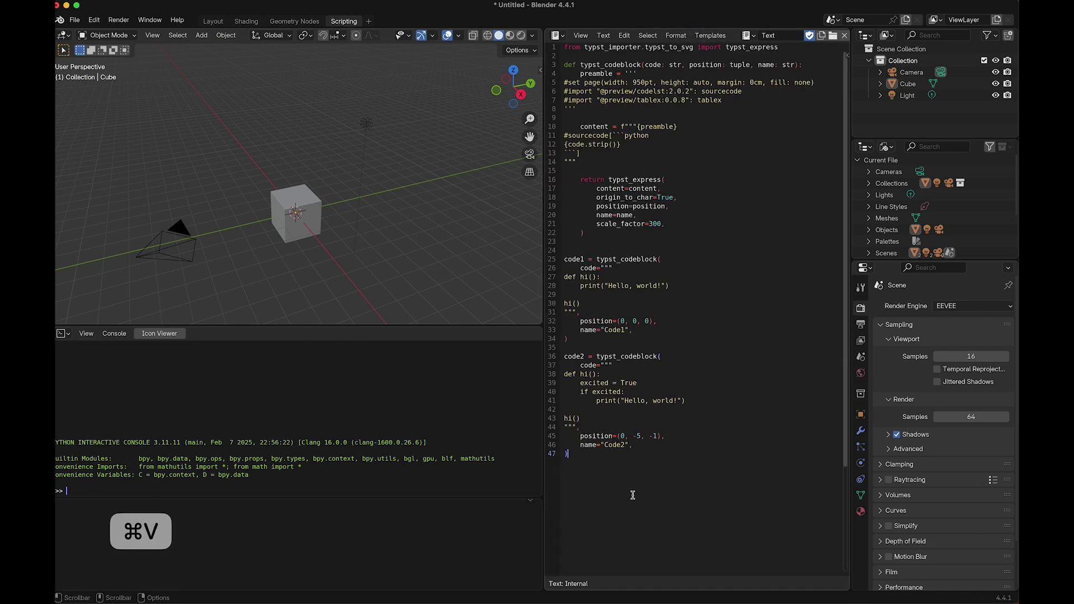
drag(632, 495, 538, 96)
drag(580, 302, 557, 278)
drag(608, 429, 551, 370)
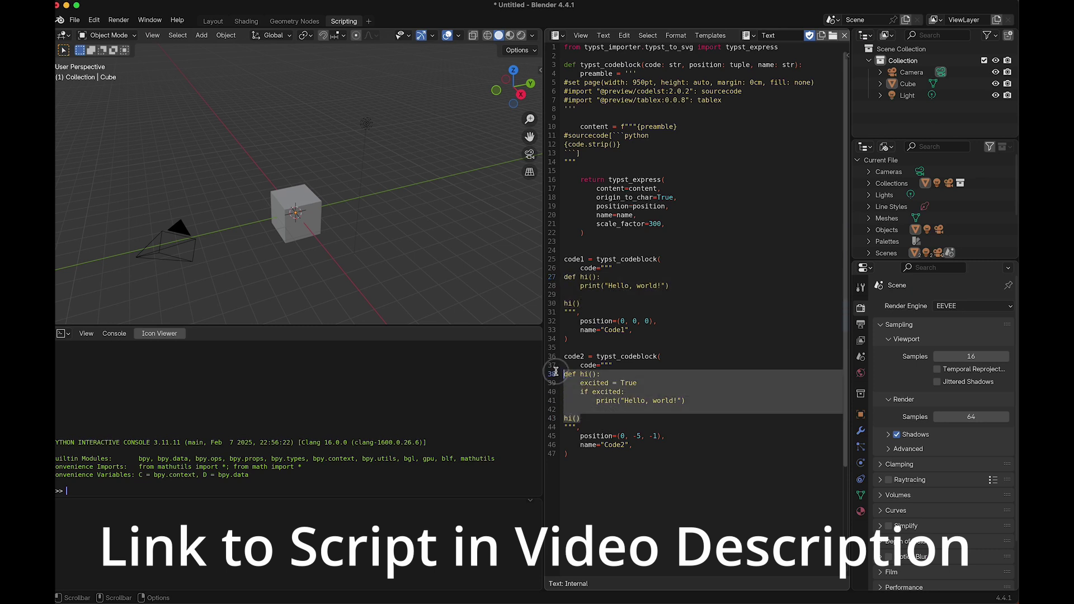
click(603, 47)
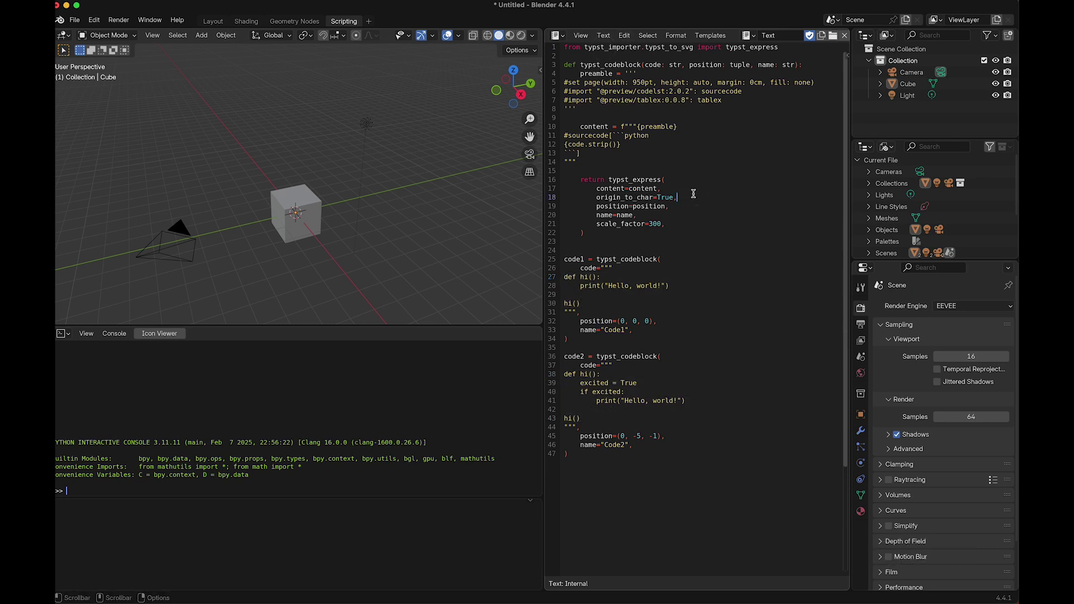
Step: Find the Typst Importer extension in the preferences by searching for "typst", install it, and close the preferences
key(super+comma)
click(647, 49)
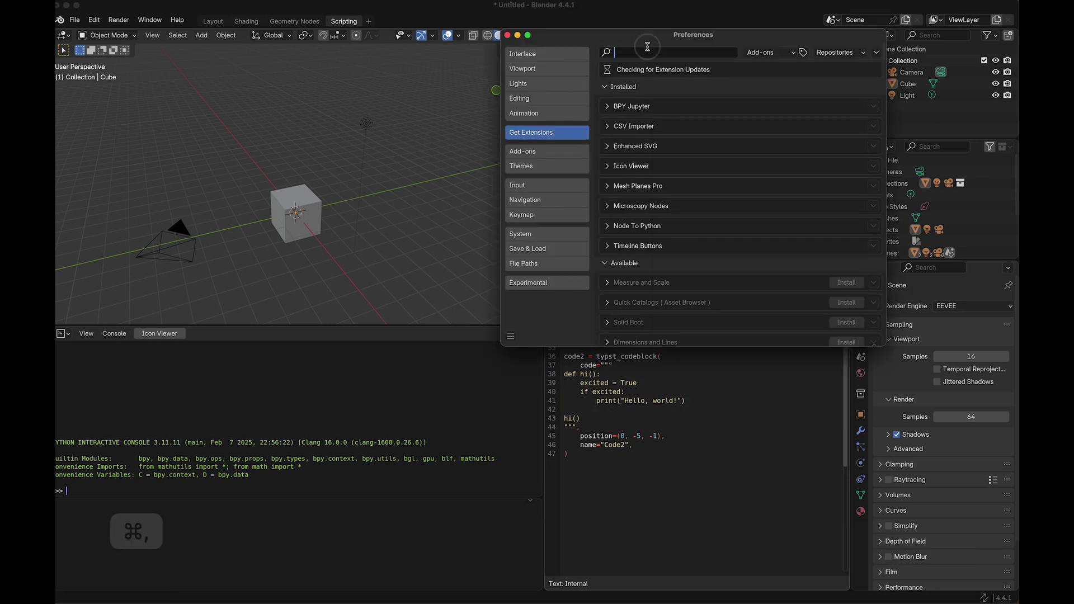
text(typst)
click(847, 89)
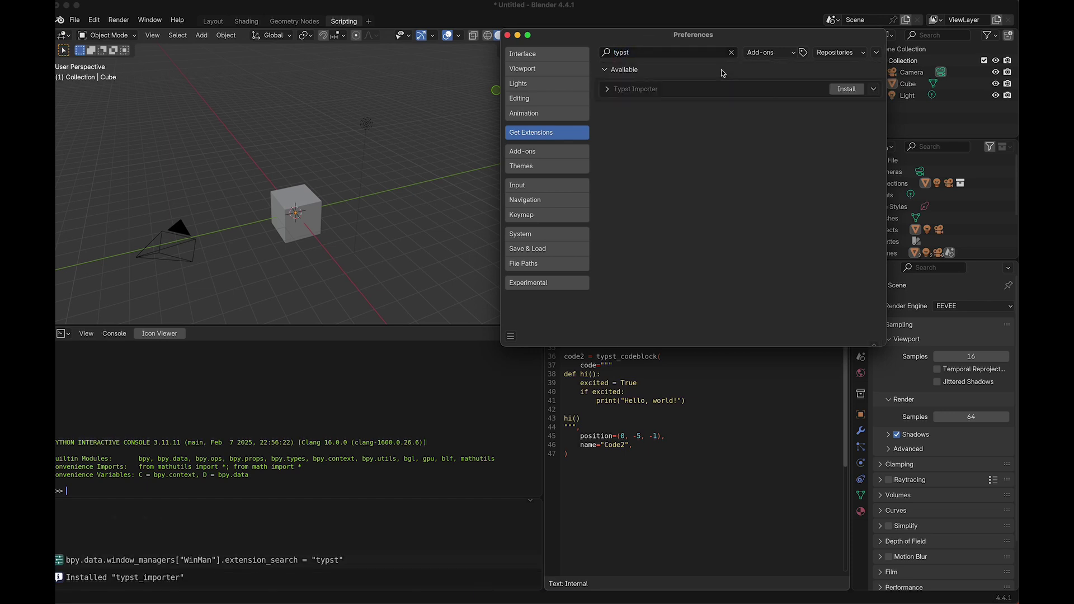
click(507, 34)
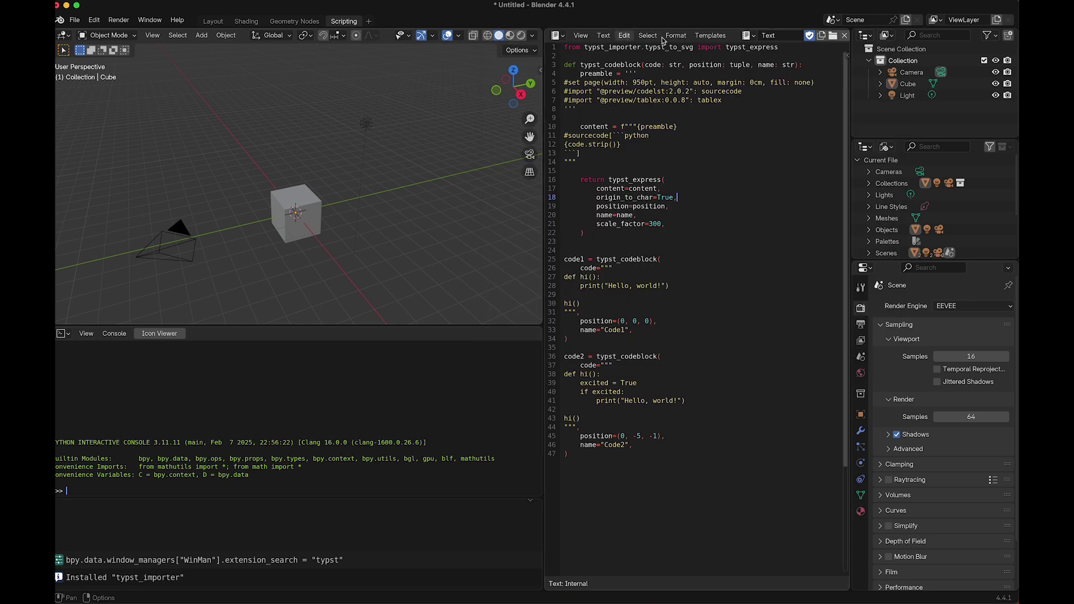
Step: Run the script to generate both code blocks and view them in the Layout workspace
scroll(833, 37, right, 1)
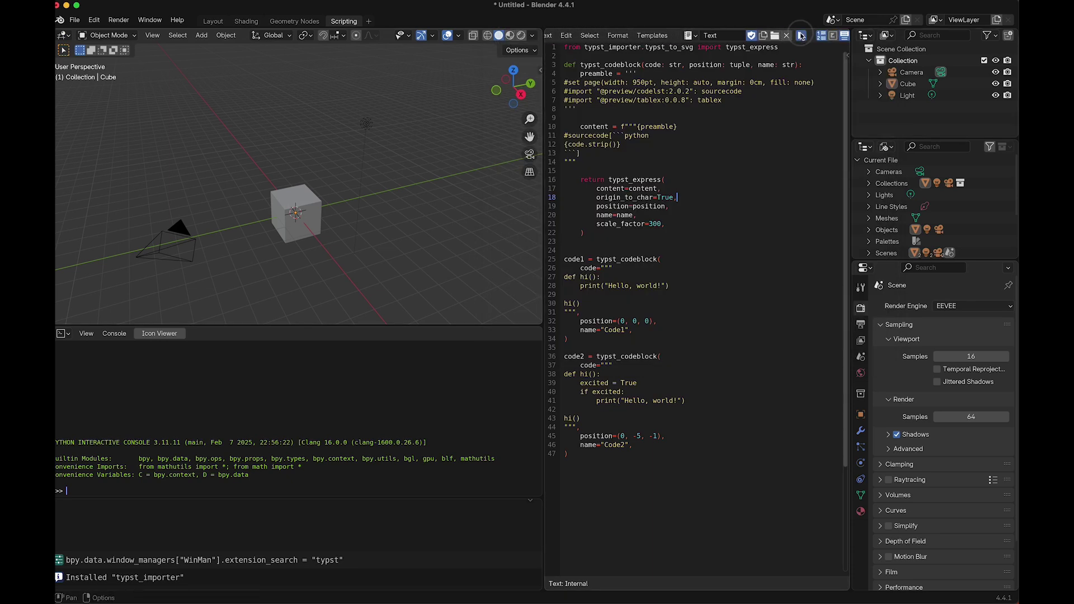
click(800, 36)
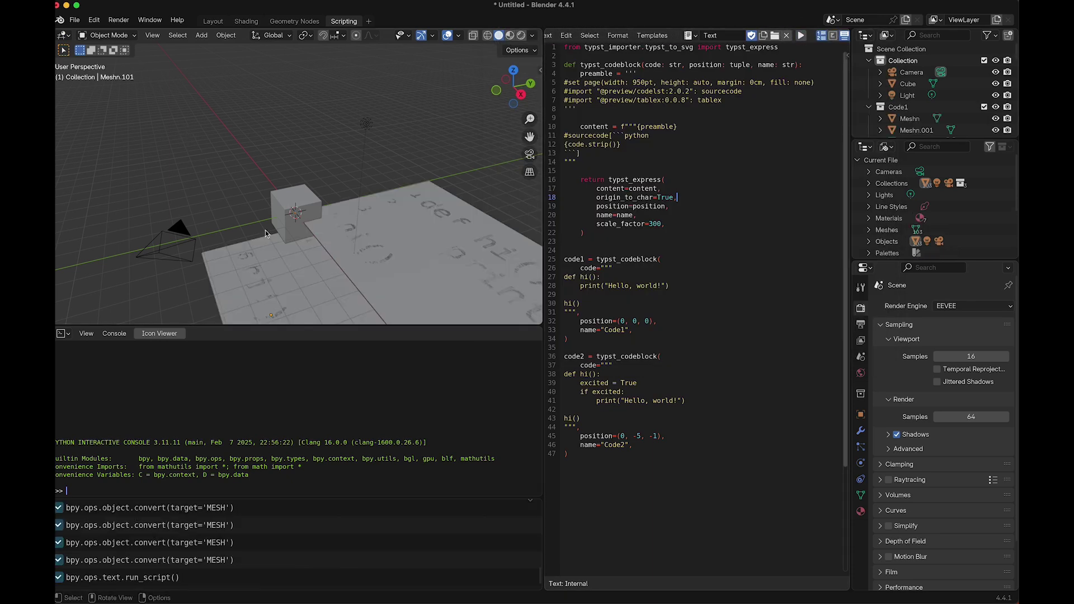
click(221, 22)
scroll(473, 313, left, 8)
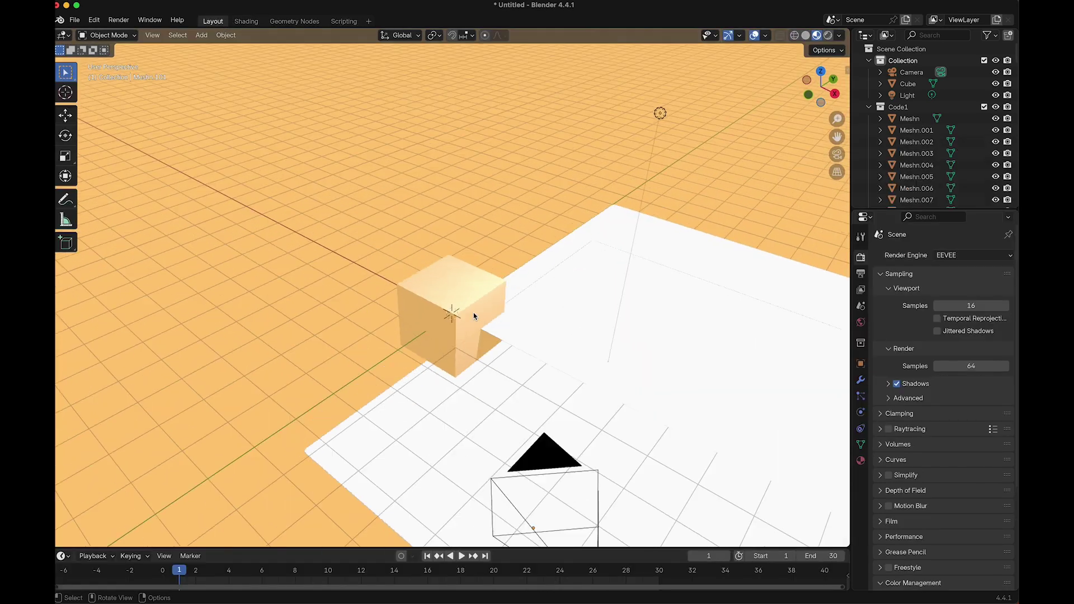
scroll(473, 312, down, 2)
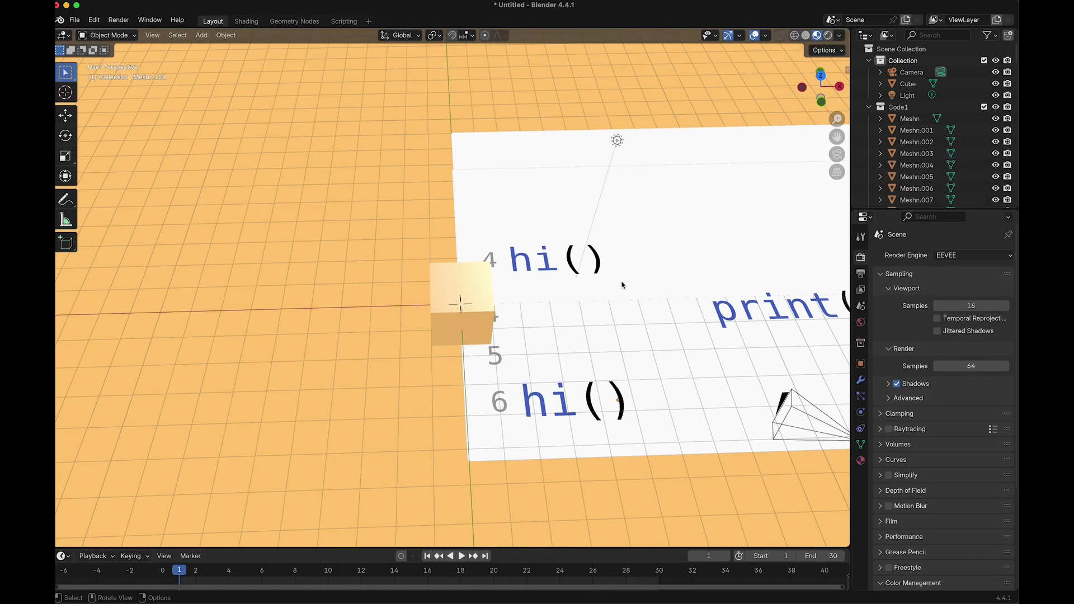
scroll(622, 284, down, 4)
Step: Delete the white background planes behind both code blocks
click(453, 180)
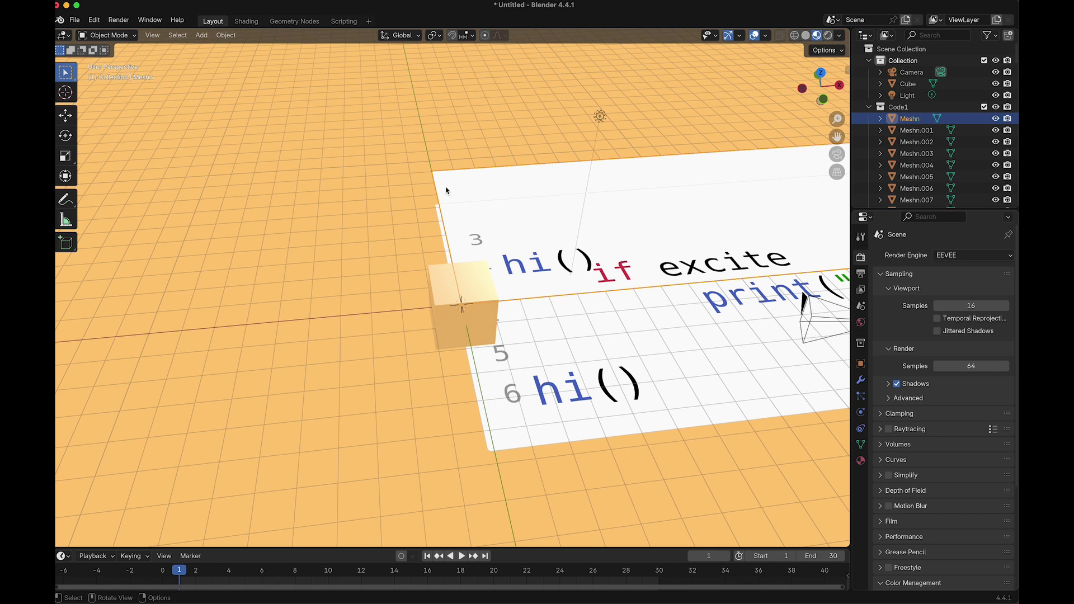
key(x)
click(447, 189)
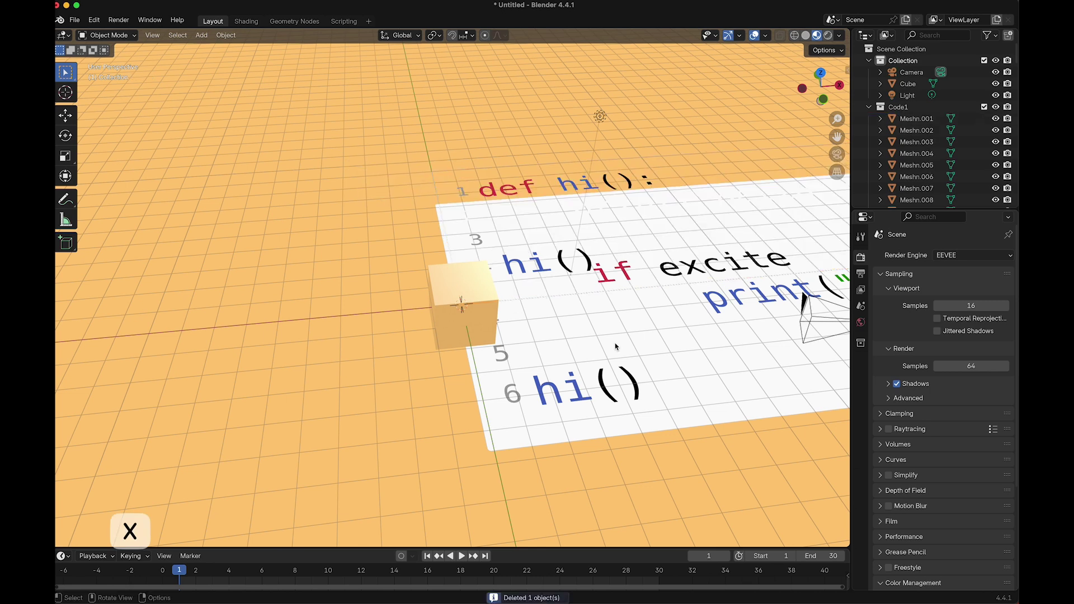
key(x)
click(678, 379)
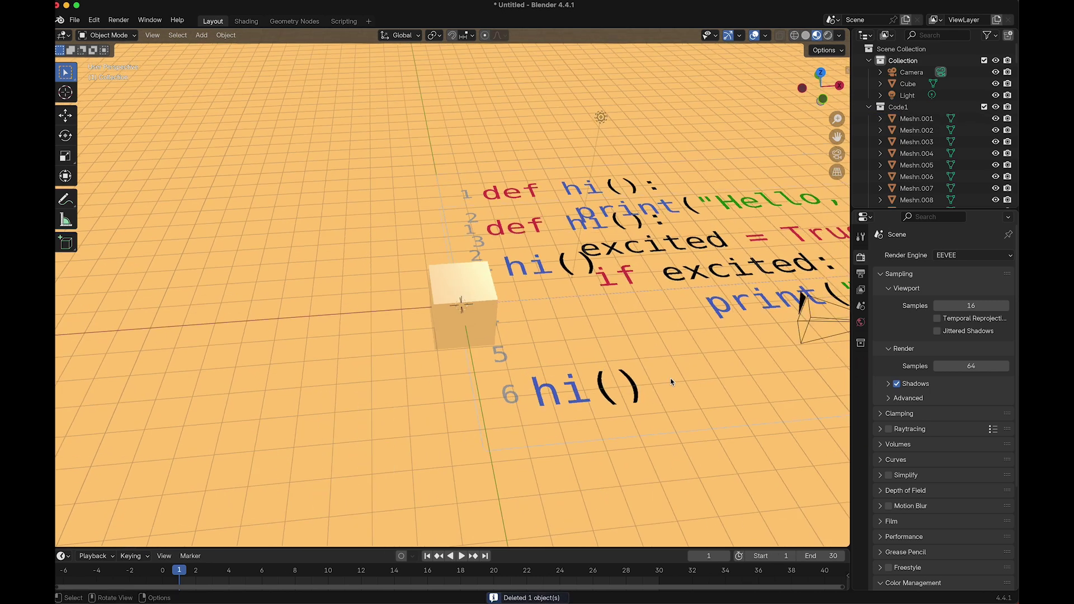
Step: Delete the default cube, camera and light from the scene
click(451, 302)
key(x)
click(450, 302)
shift+scroll(656, 324, right, 5)
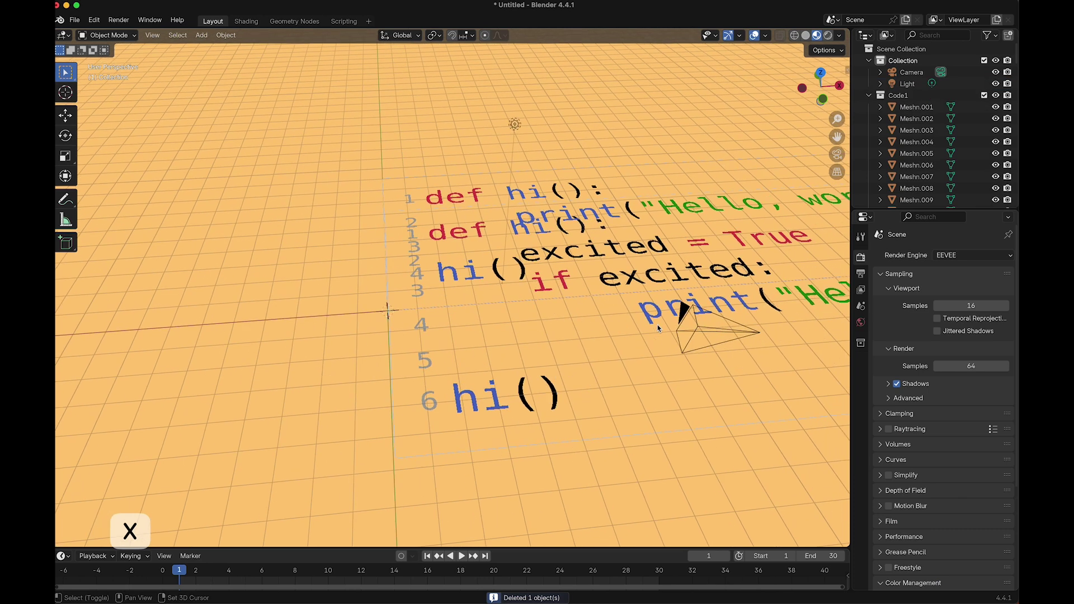
click(910, 73)
key(x)
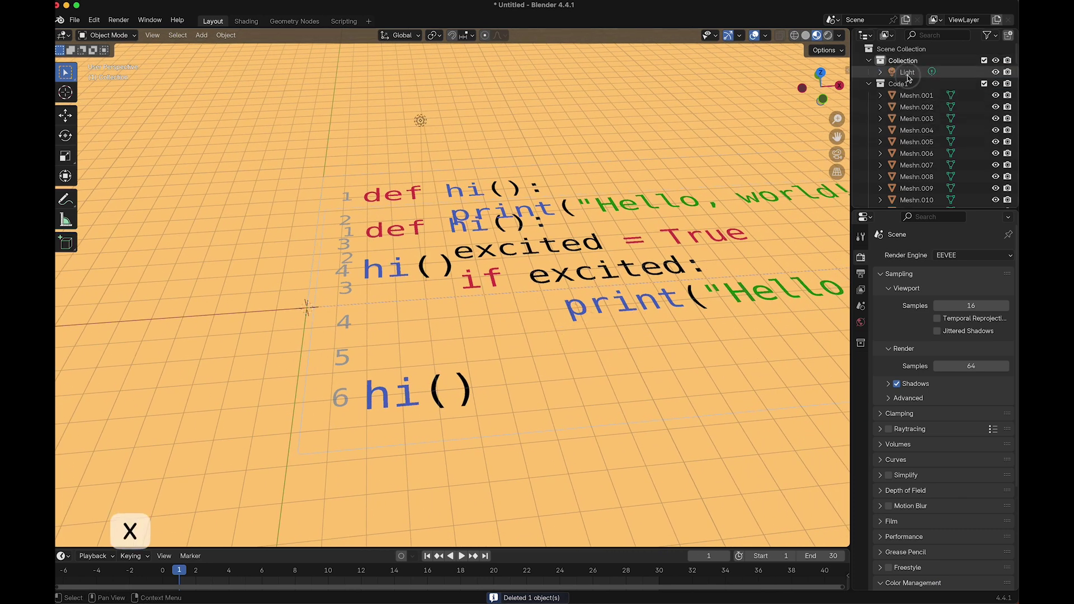
click(907, 74)
key(x)
middle_drag(716, 213, 723, 246)
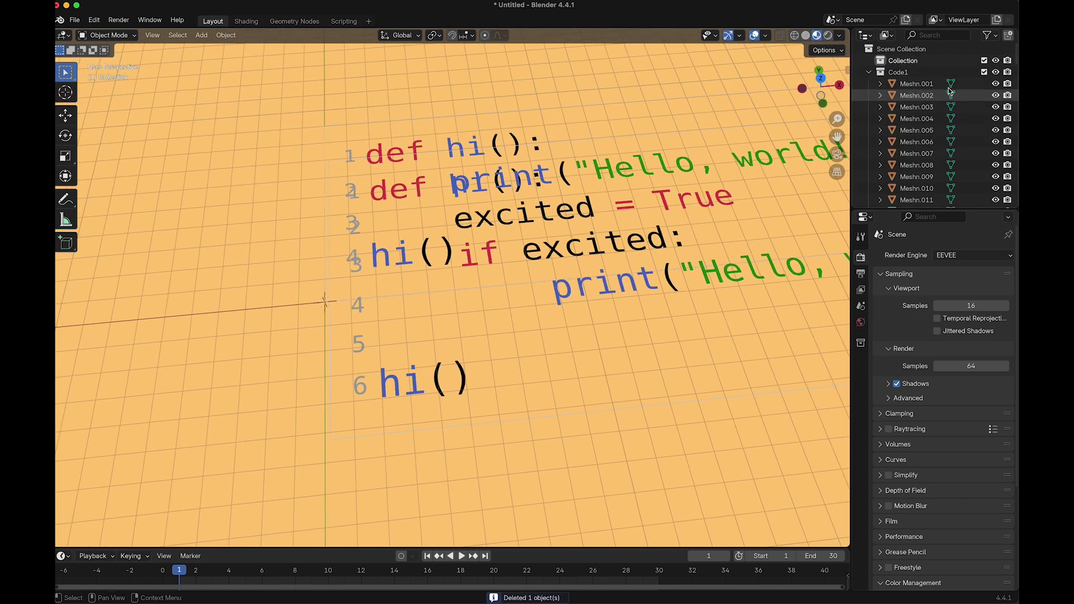
Step: Toggle the visibility of the Code1 collection off and on to compare the two code blocks
click(996, 72)
click(995, 72)
click(995, 73)
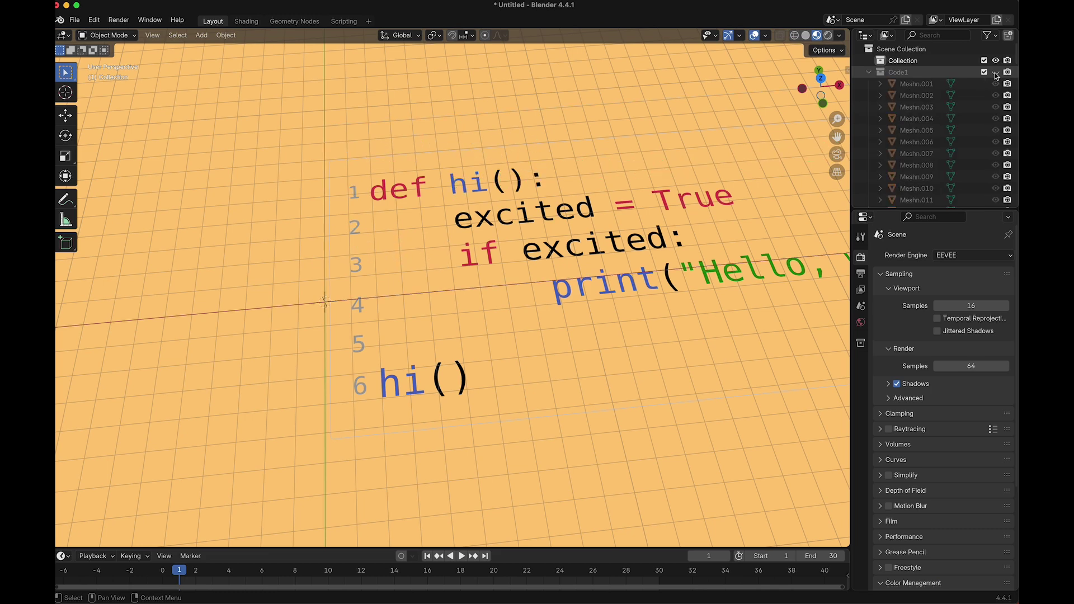
click(996, 73)
Step: Align the Code2 collection to Code1 with Align Collection, using the line number 1 of each block with Code1's as the reference
middle_drag(506, 286, 559, 246)
scroll(559, 247, up, 2)
click(425, 355)
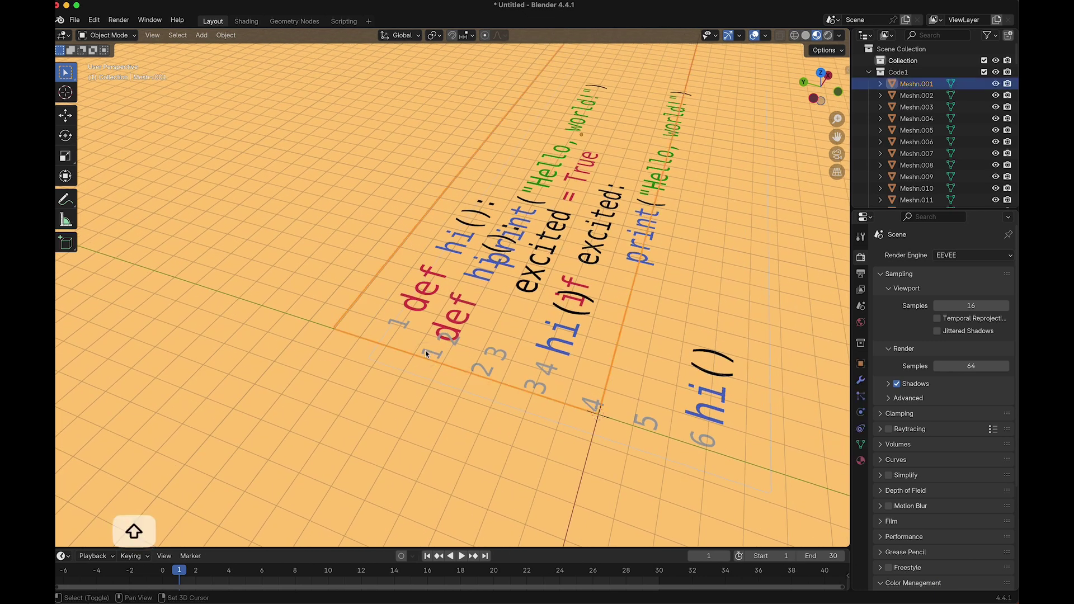
click(425, 350)
shift+click(402, 323)
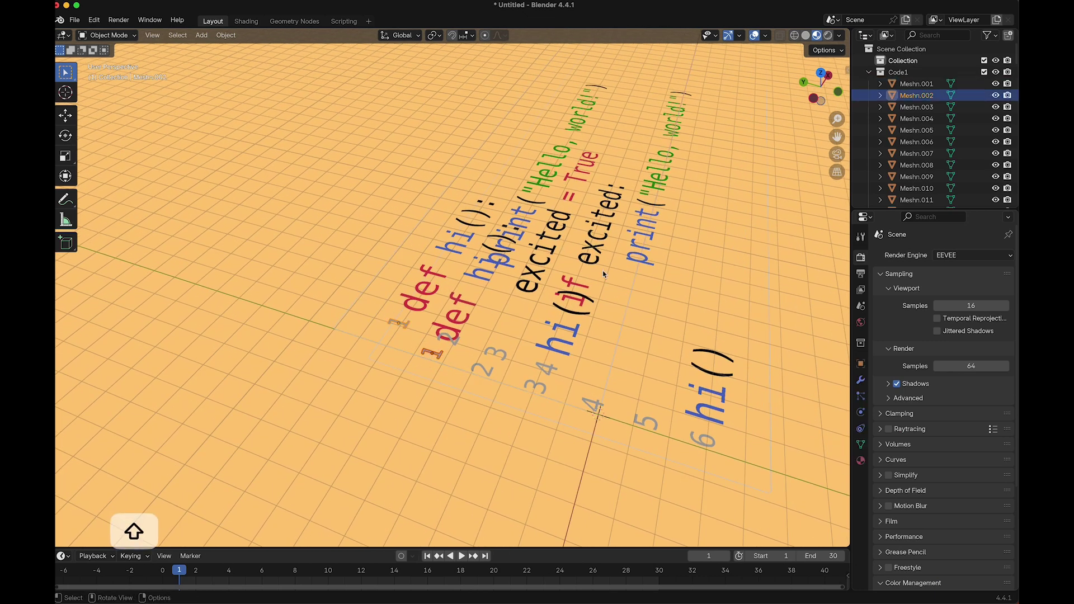
key(n)
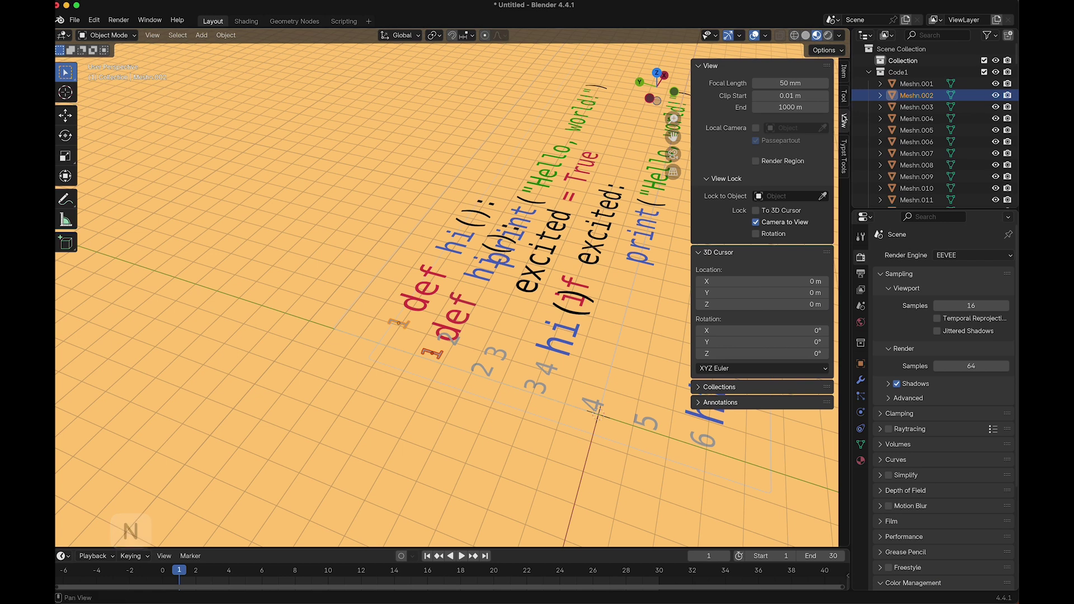
click(843, 151)
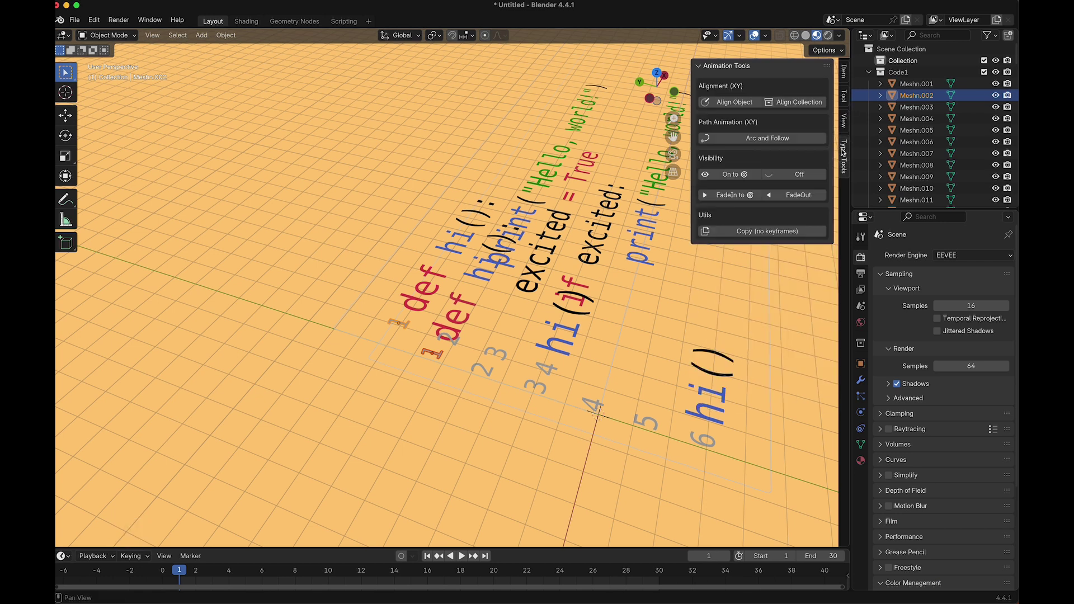
click(799, 104)
click(694, 337)
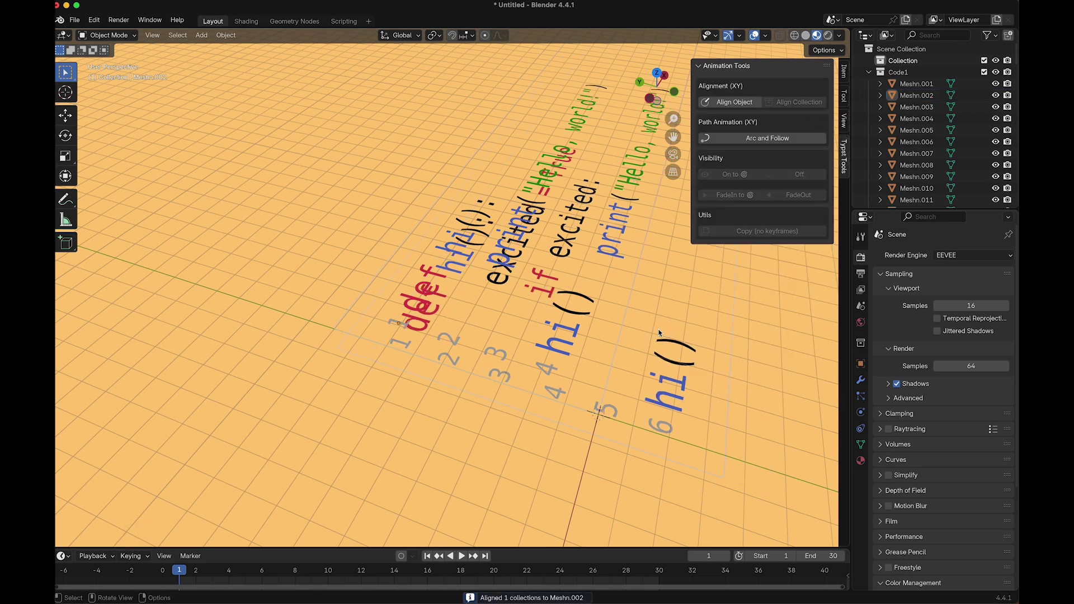
Step: Apply the Typst Tools FadeIn to line numbers 5 and 6 of the second code block and scrub to frame 4
middle_drag(693, 336, 657, 350)
scroll(656, 350, down, 2)
middle_drag(509, 300, 295, 351)
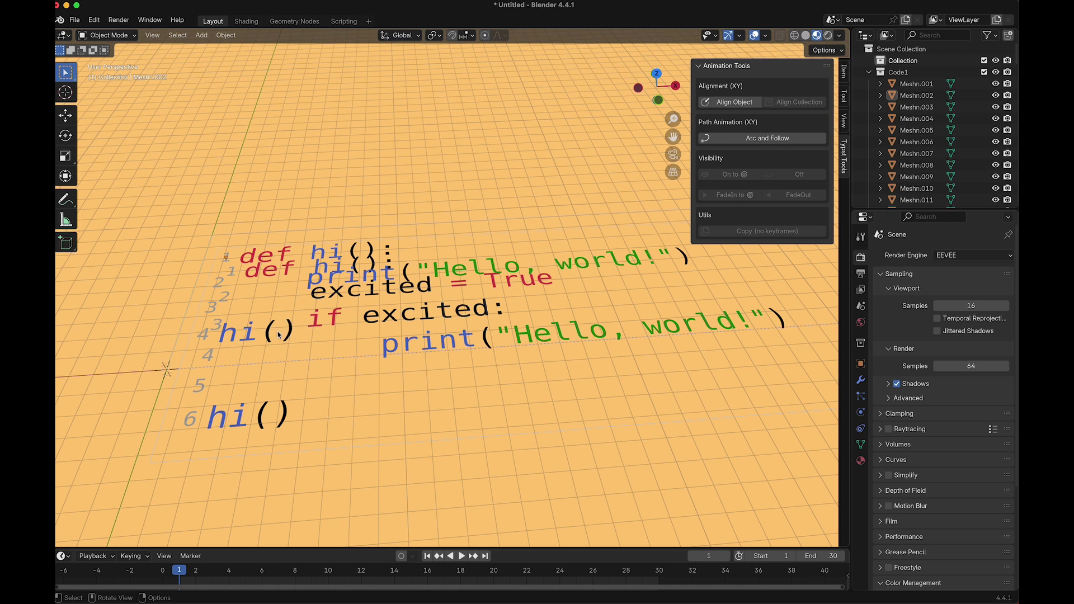
shift+middle_drag(269, 416, 300, 390)
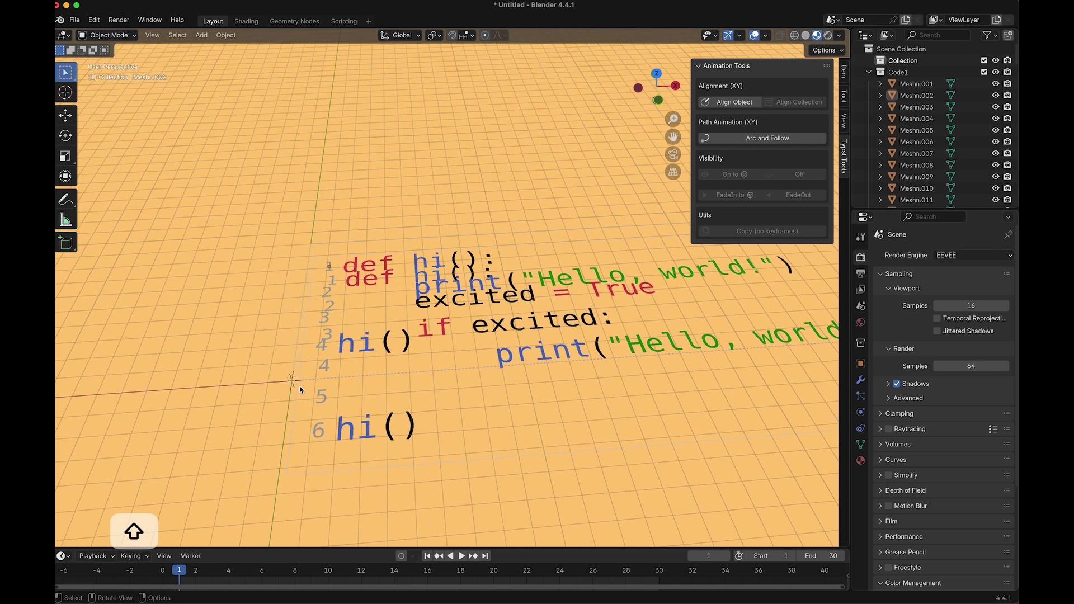
middle_drag(319, 452, 320, 450)
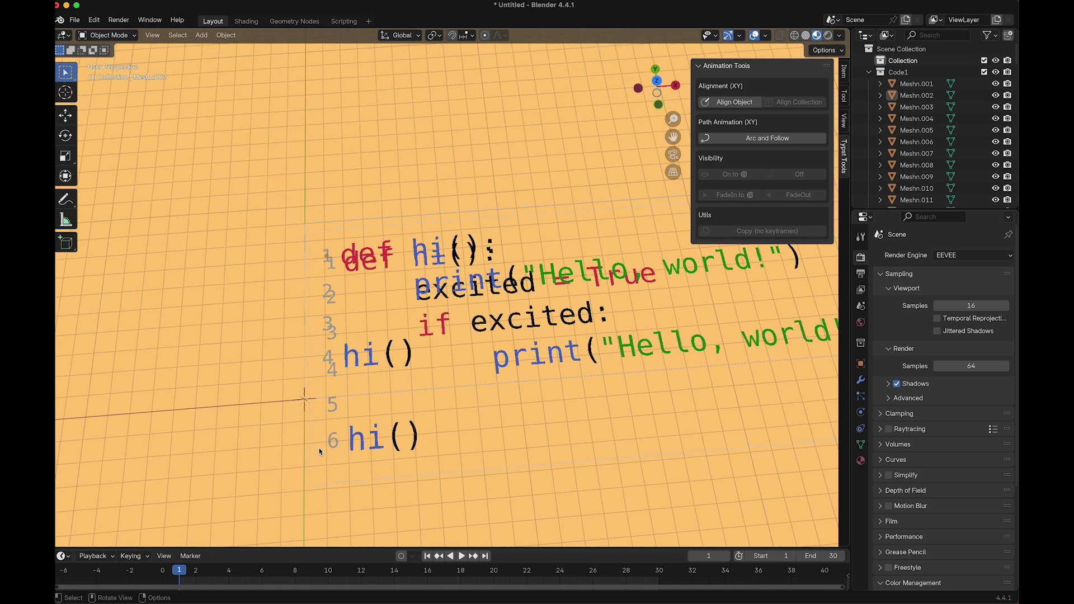
middle_drag(420, 440, 419, 438)
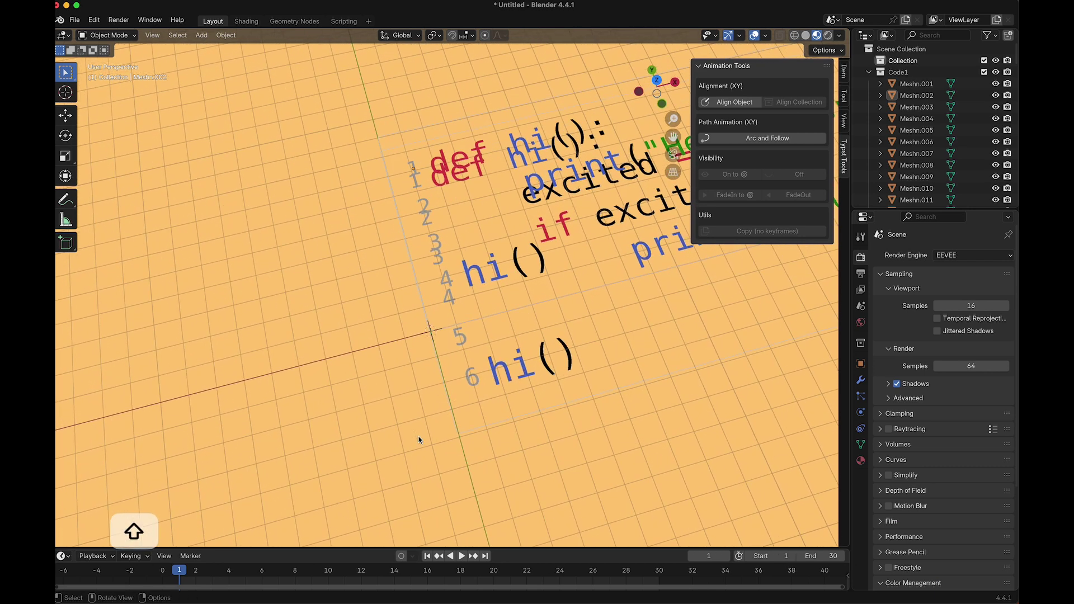
shift+click(460, 336)
shift+click(471, 377)
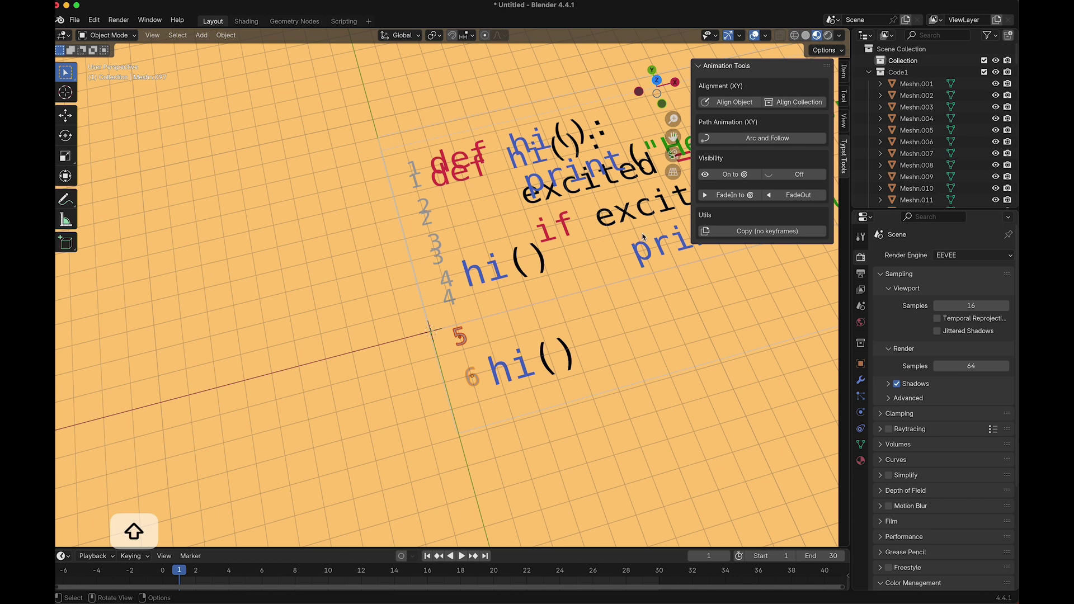
click(733, 195)
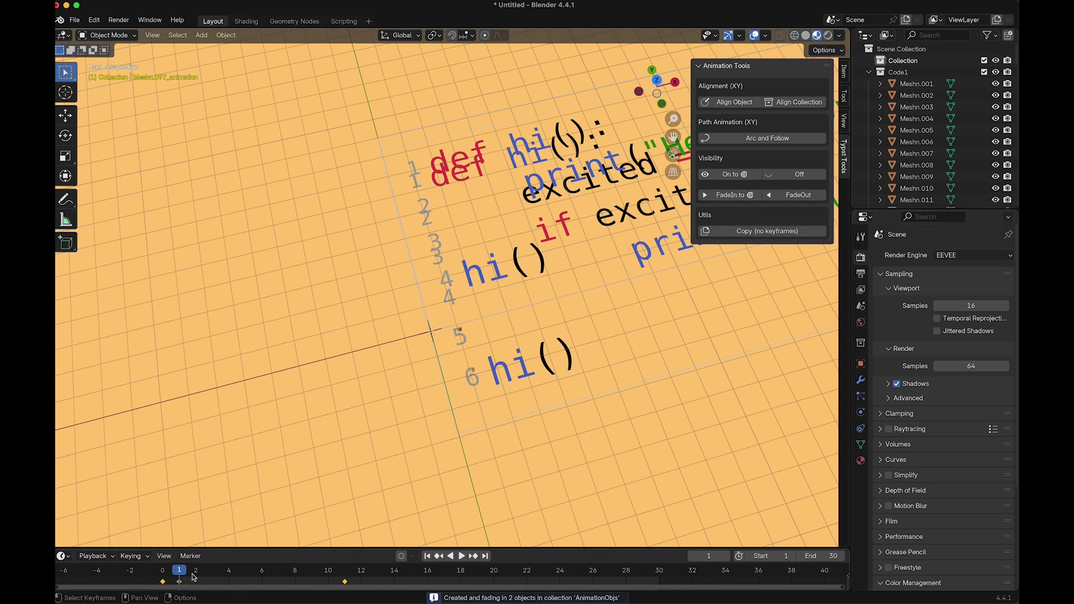
drag(179, 572, 229, 546)
Step: Collapse the Code1, Code2 and AnimationObjs collections in the outliner
scroll(973, 138, down, 20)
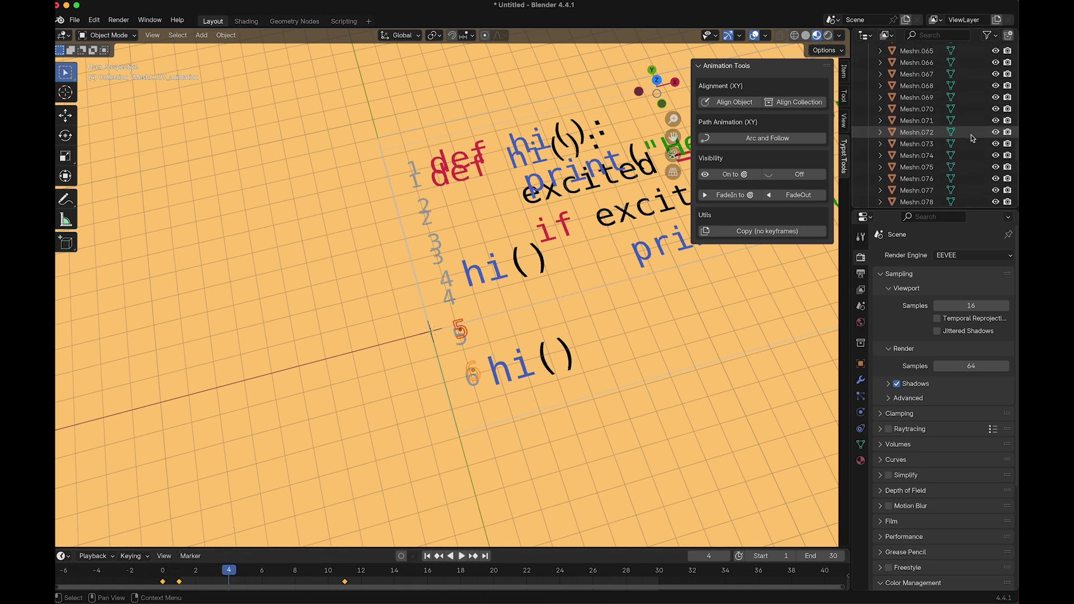
scroll(957, 178, up, 20)
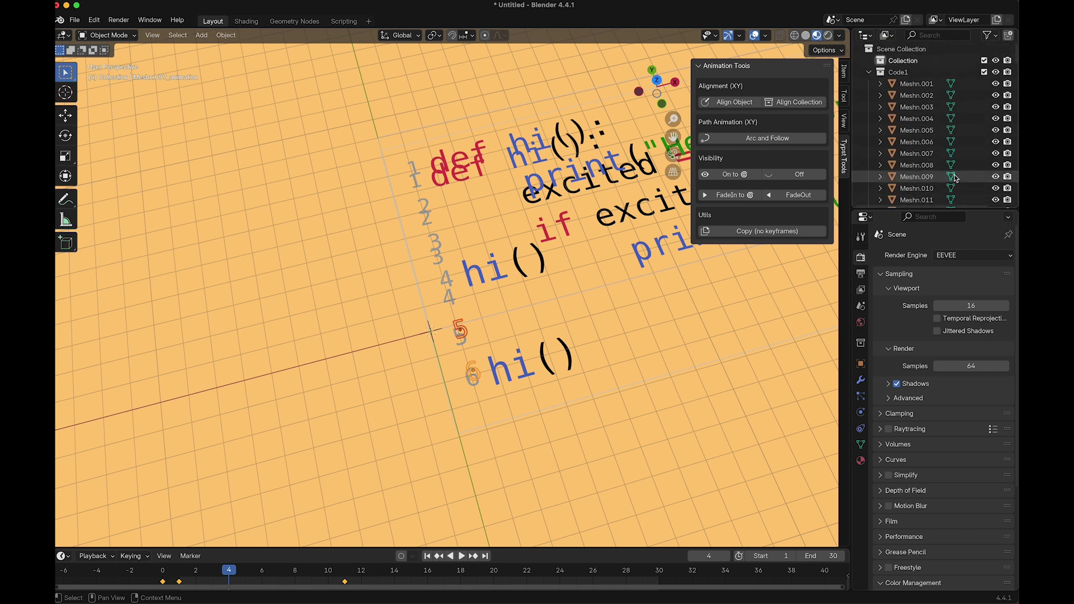
click(868, 72)
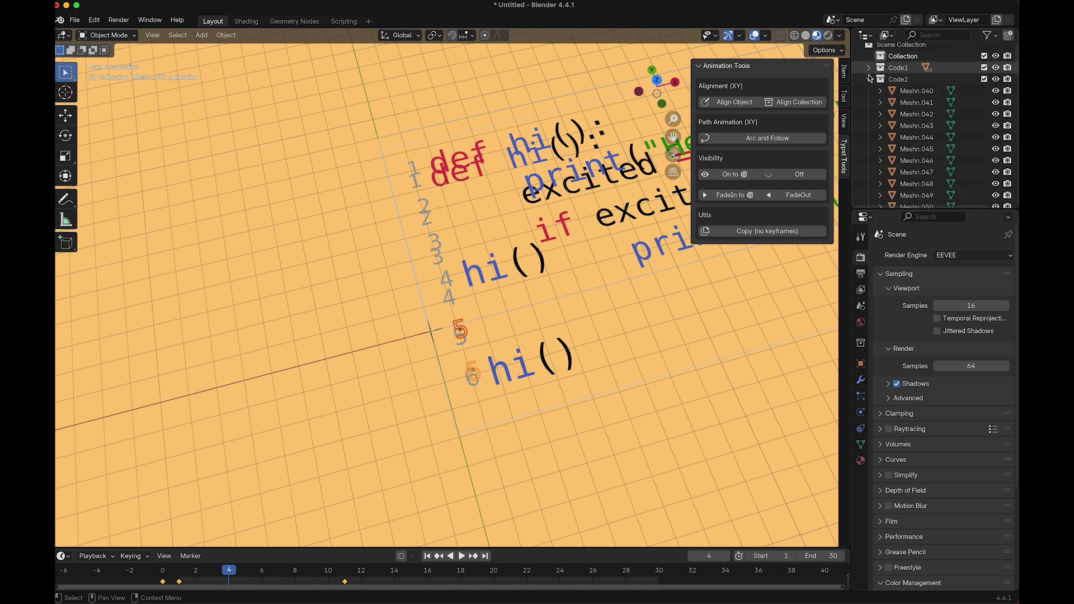
click(868, 84)
click(868, 95)
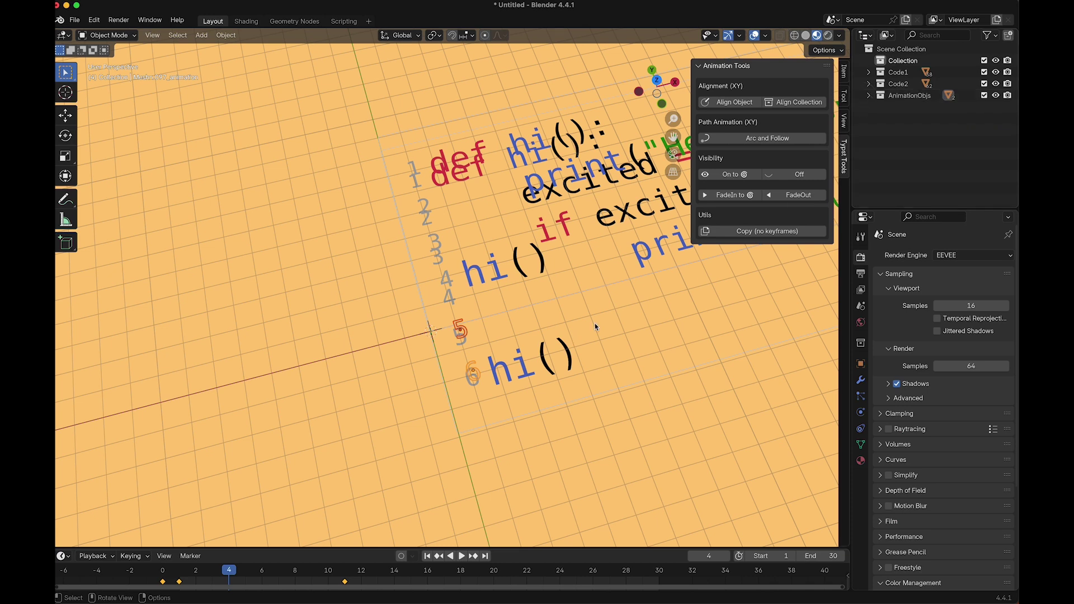
Step: Deselect the objects and play the animation to preview the line numbers fading in
middle_drag(595, 328, 596, 328)
click(594, 465)
scroll(593, 466, down, 1)
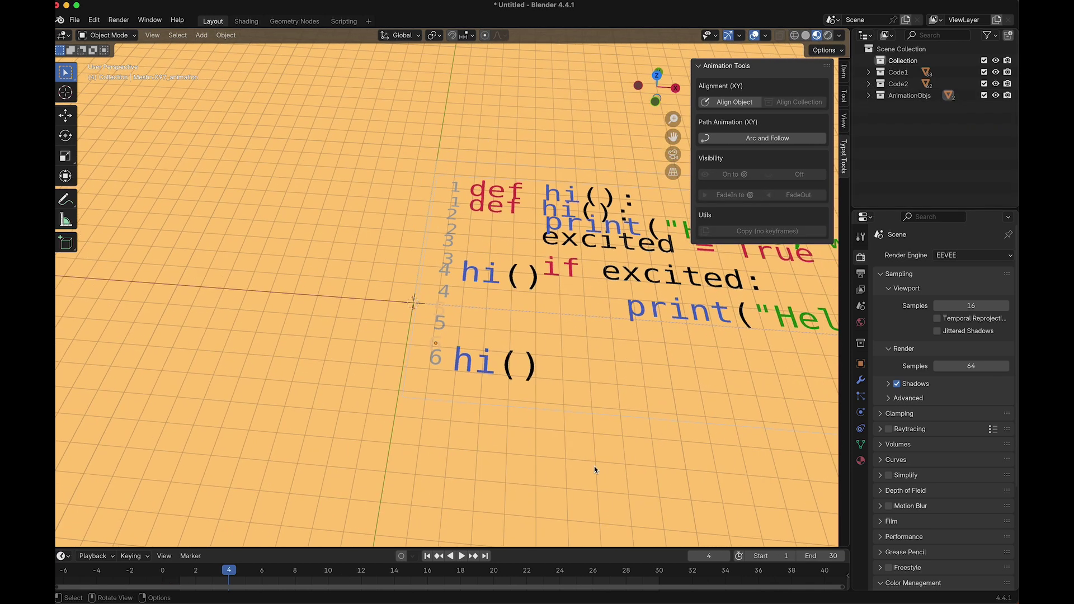
key(space)
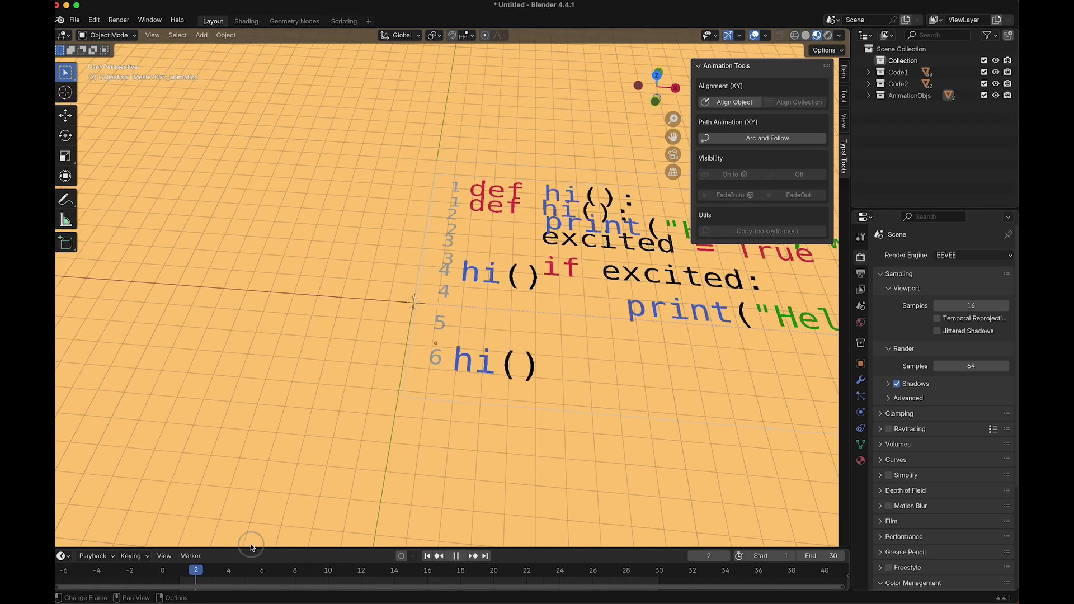
Step: Return to frame 1 and stop the animation playback
drag(107, 568, 170, 574)
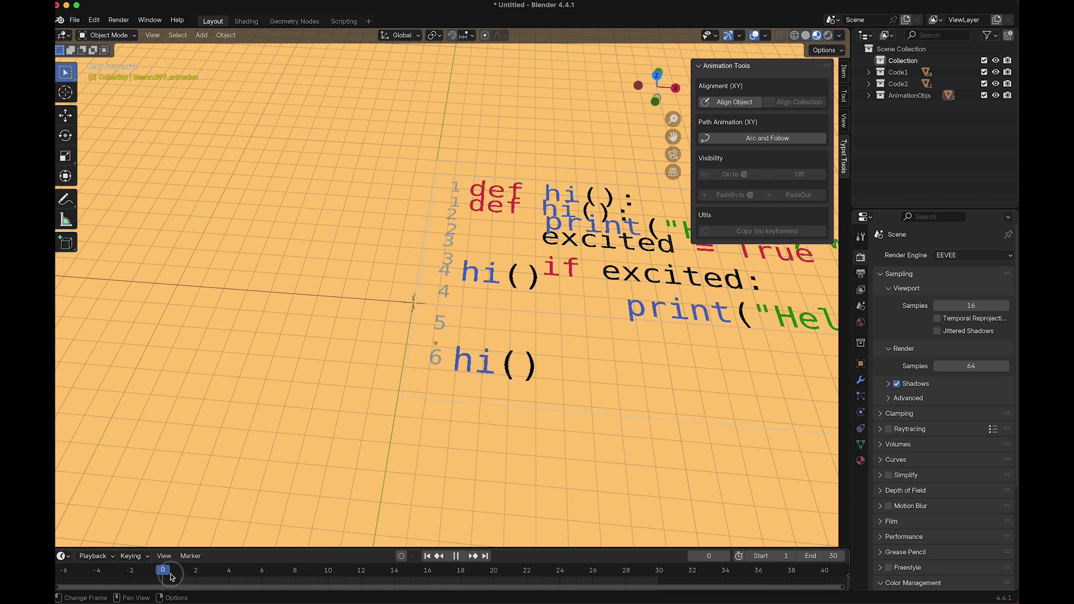
key(space)
middle_drag(495, 338, 497, 337)
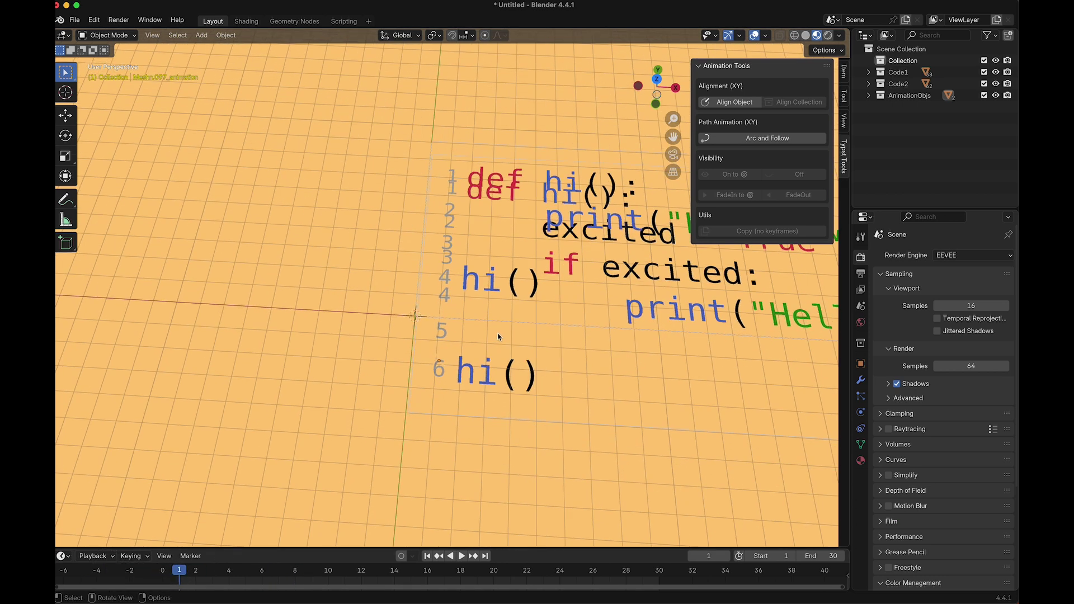
Step: Join the glyphs of the first block's hi() call into one object, and likewise those of the second block's hi() call
drag(555, 311, 471, 282)
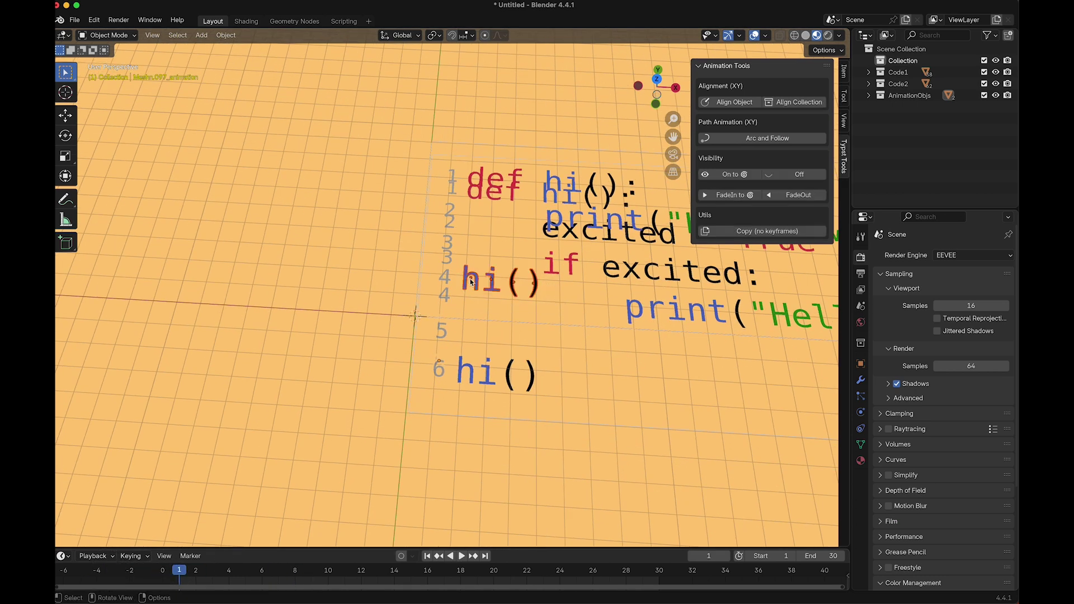
key(super+j)
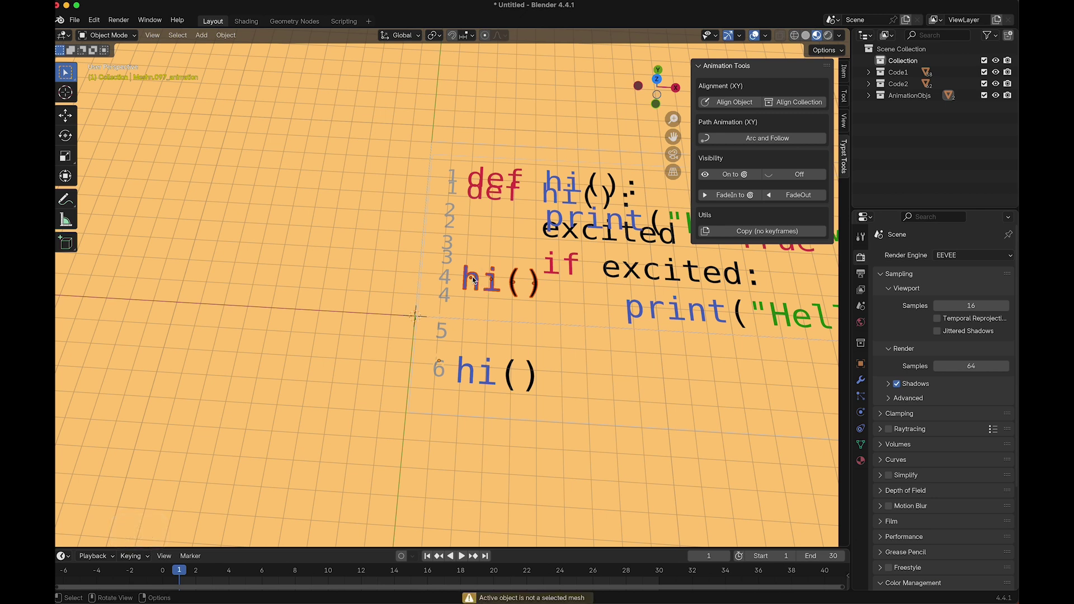
click(472, 278)
key(c)
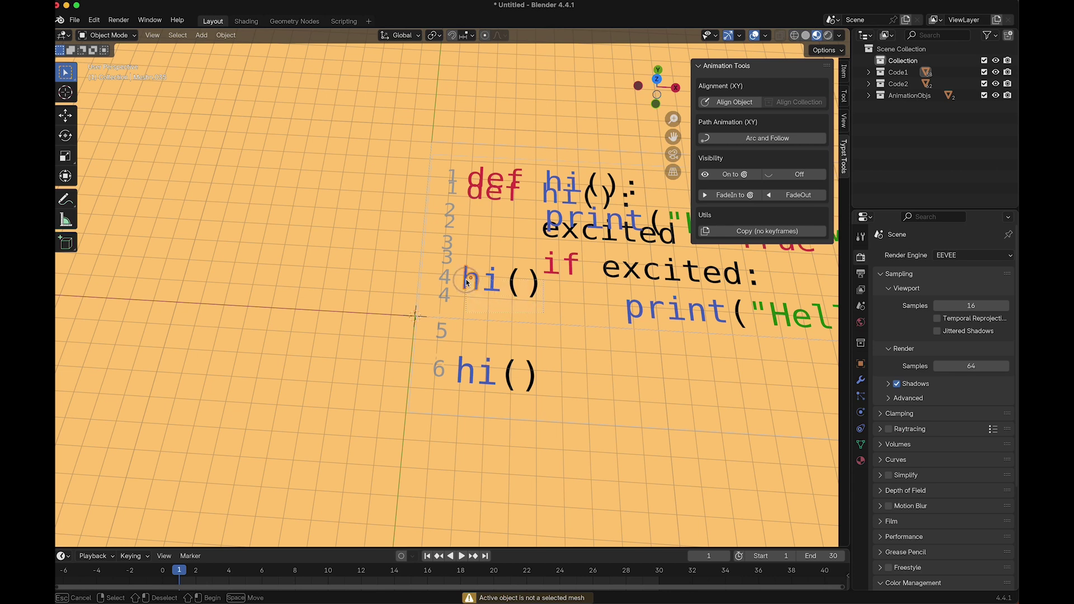
click(467, 282)
right_click(468, 281)
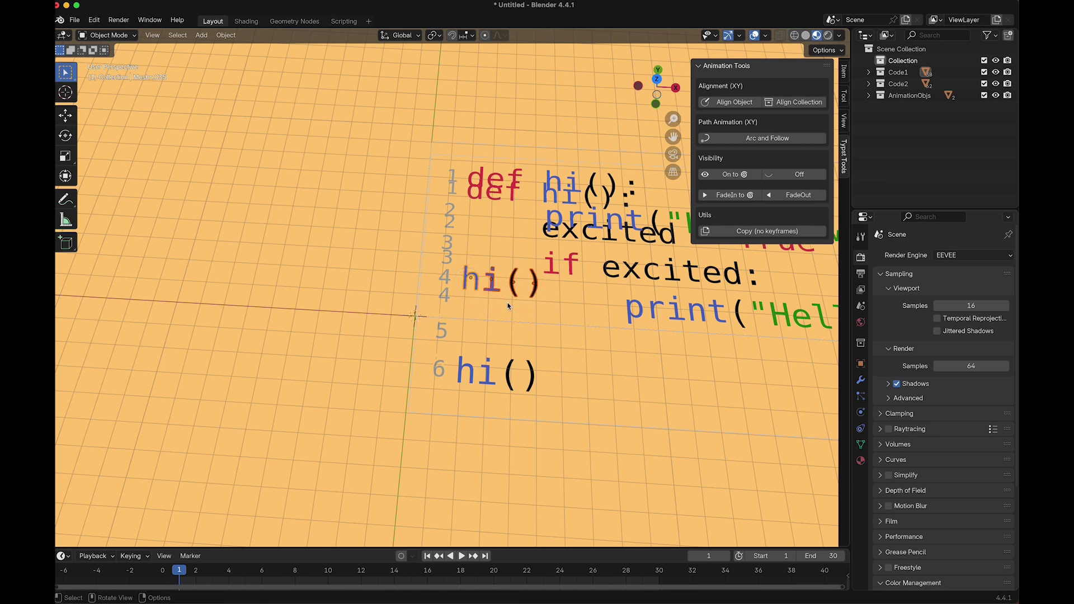
key(super+j)
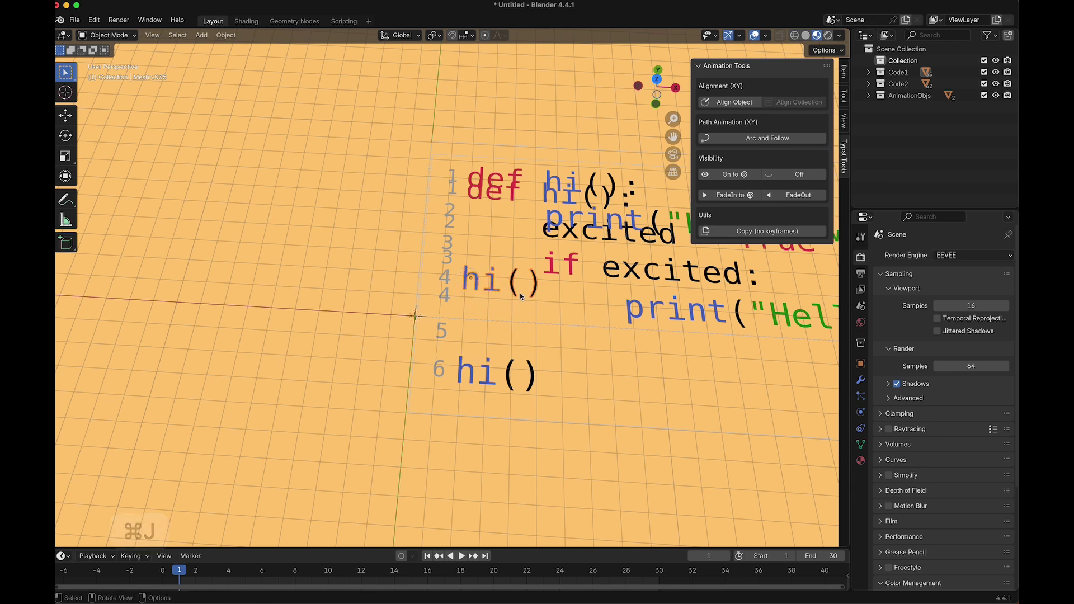
key(g)
key(Escape)
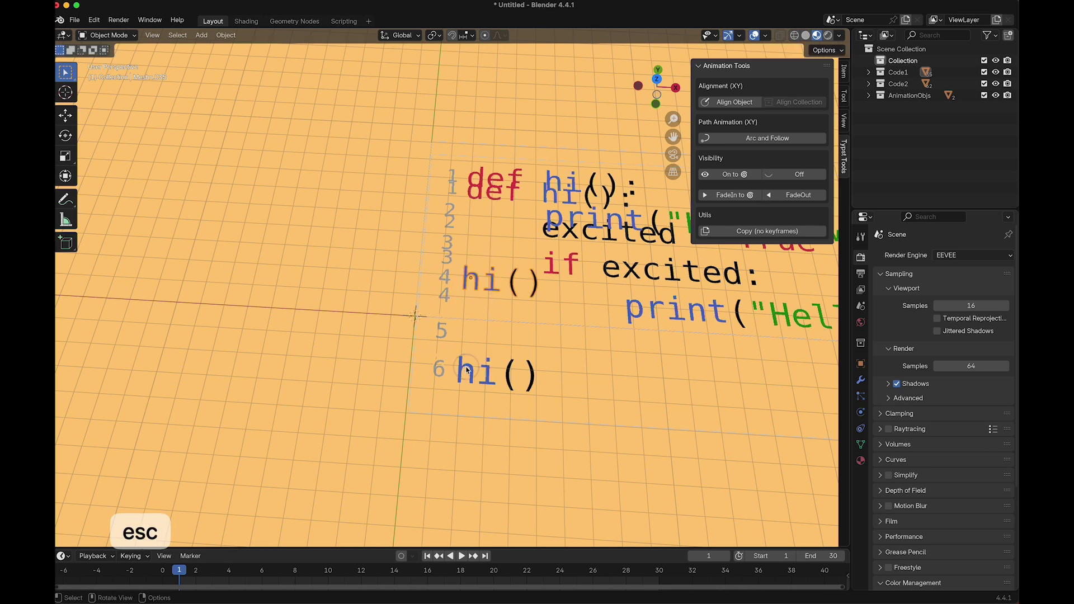
shift+click(473, 394)
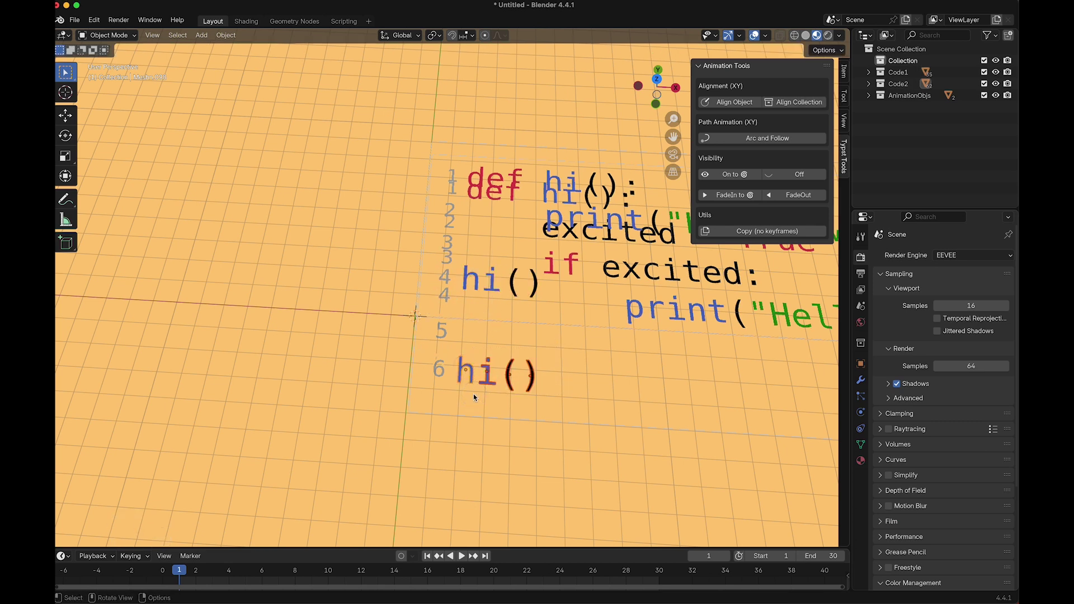
key(super+j)
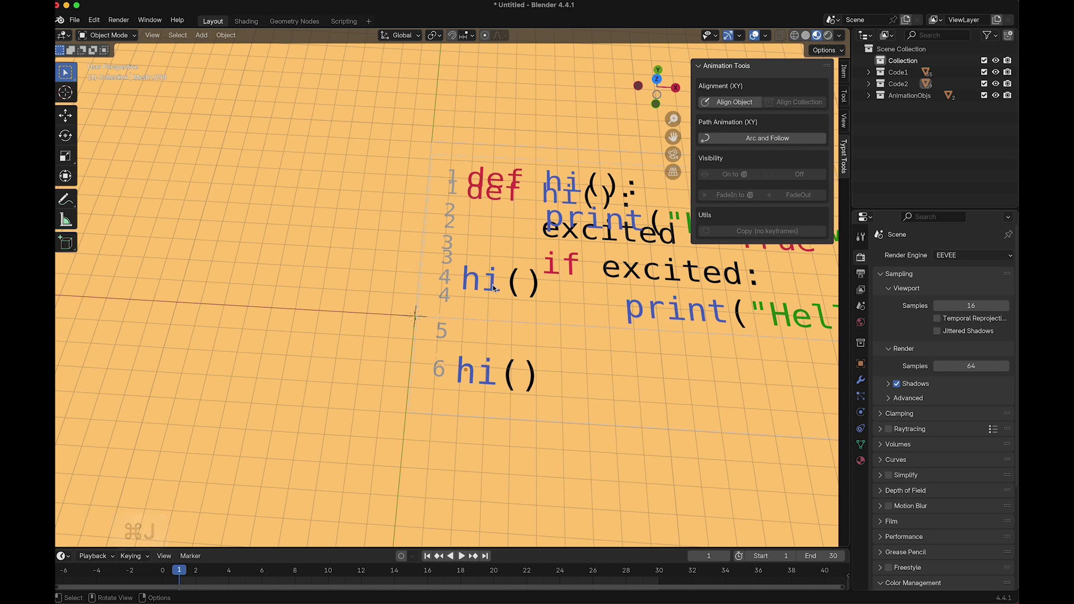
Step: Insert a keyframe on the first block's hi() at frame 1 and go to frame 10
click(494, 287)
key(i)
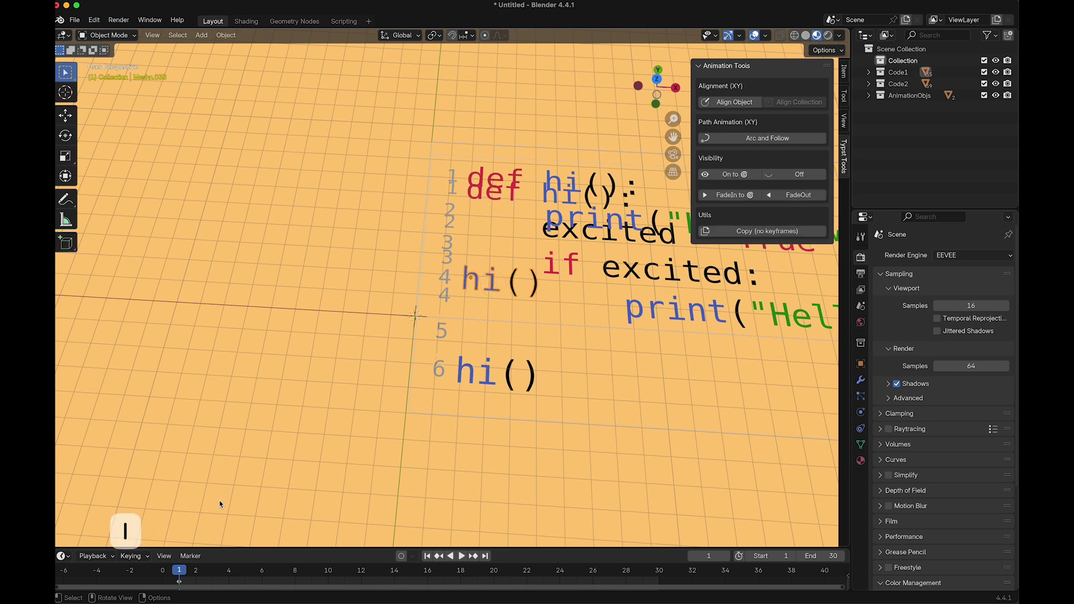
click(325, 583)
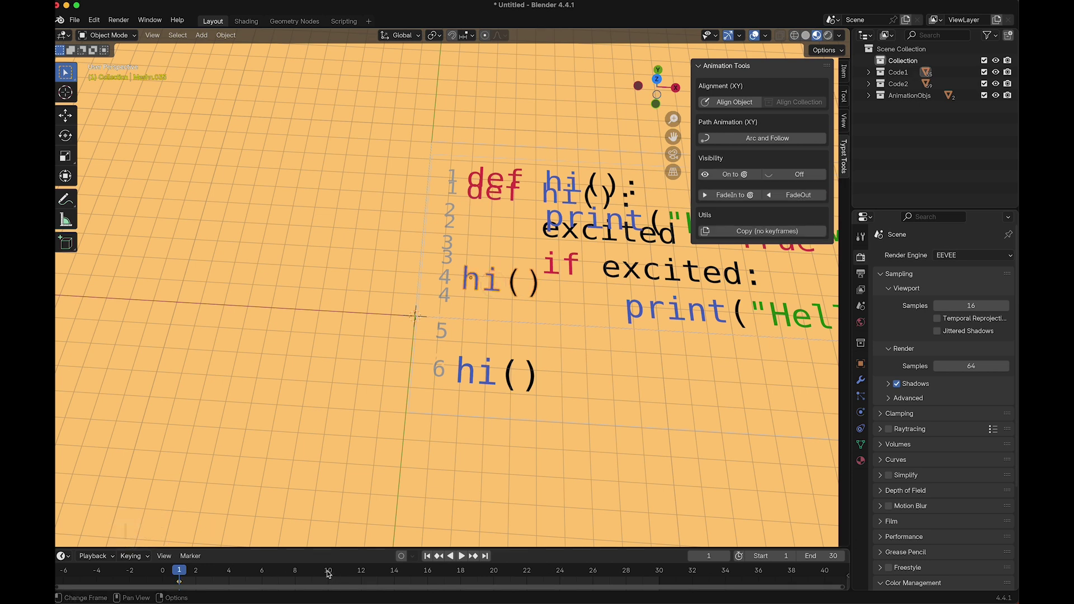
Step: Align the first block's hi() to the second block's hi() with Align Object
click(548, 368)
click(518, 304)
shift+click(465, 371)
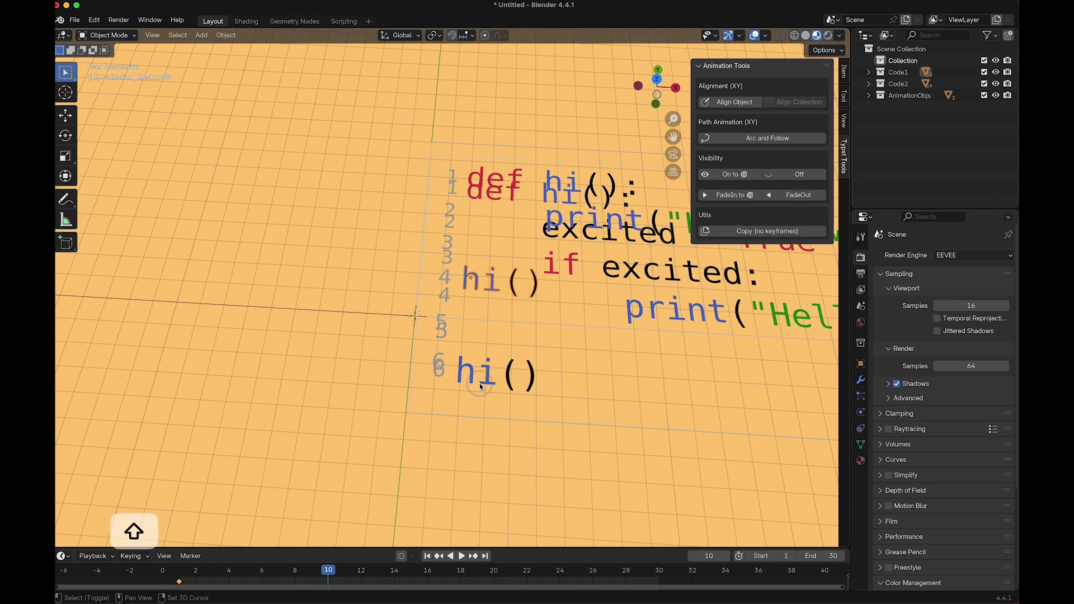
click(730, 102)
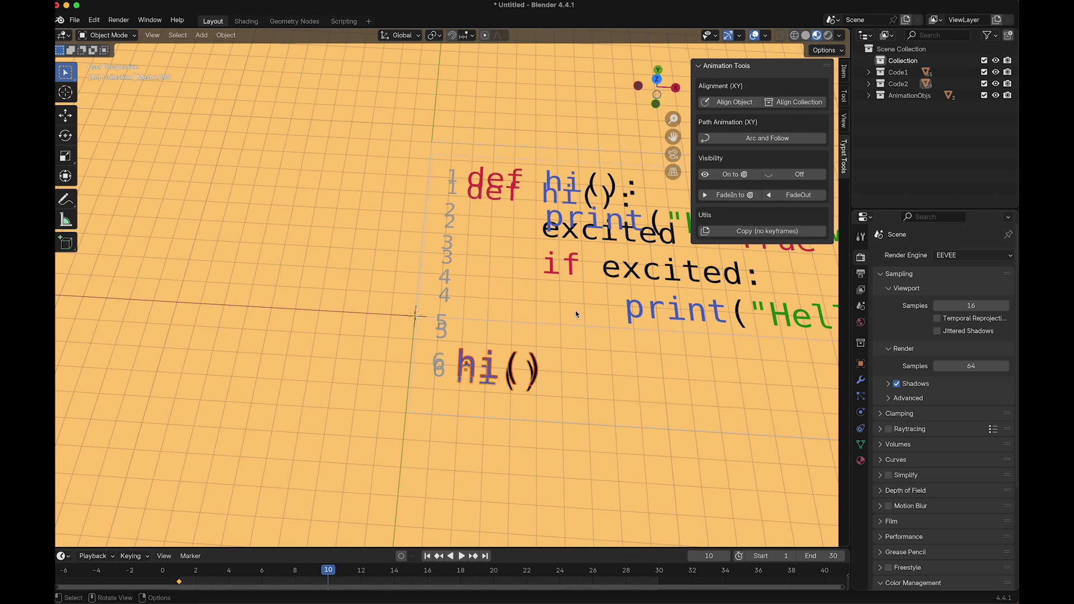
Step: Insert a keyframe on the moved first-block hi() at frame 10 and scrub back to frame 6
key(i)
click(331, 570)
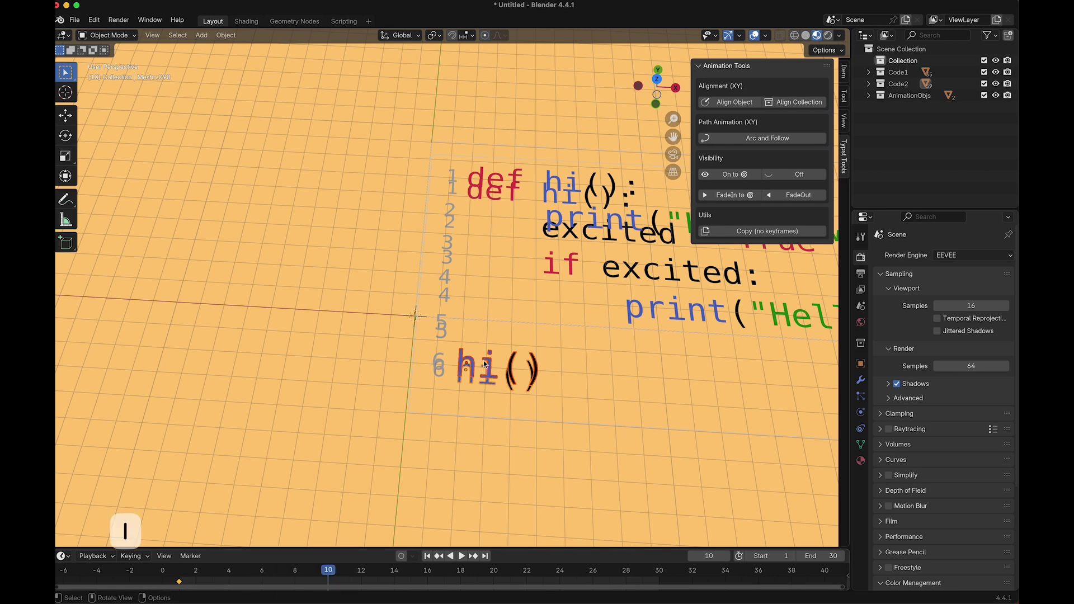
click(488, 362)
key(i)
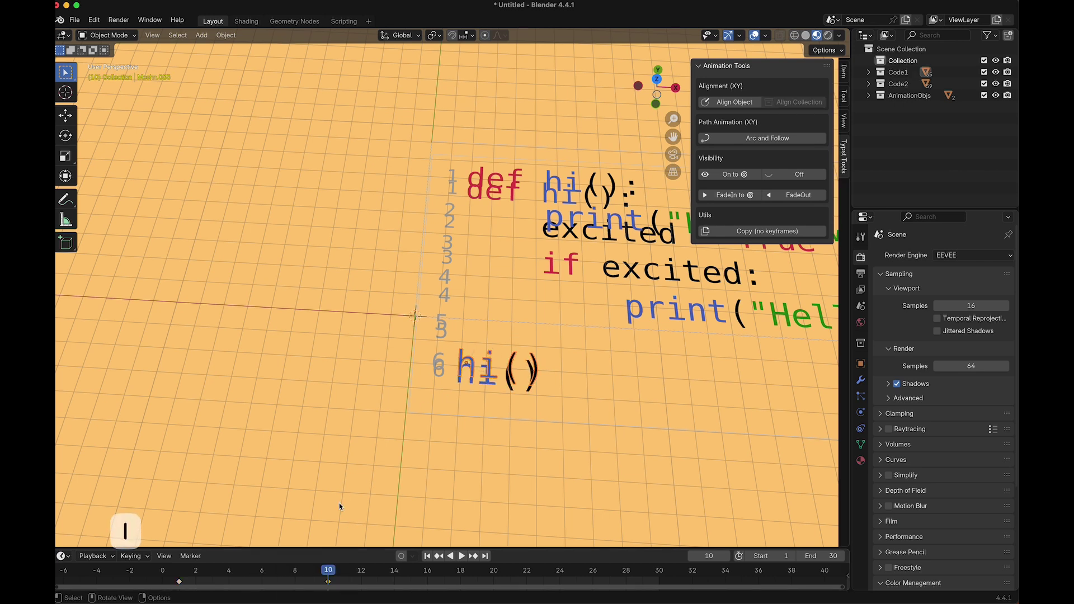
drag(327, 576, 262, 567)
shift+scroll(595, 408, right, 10)
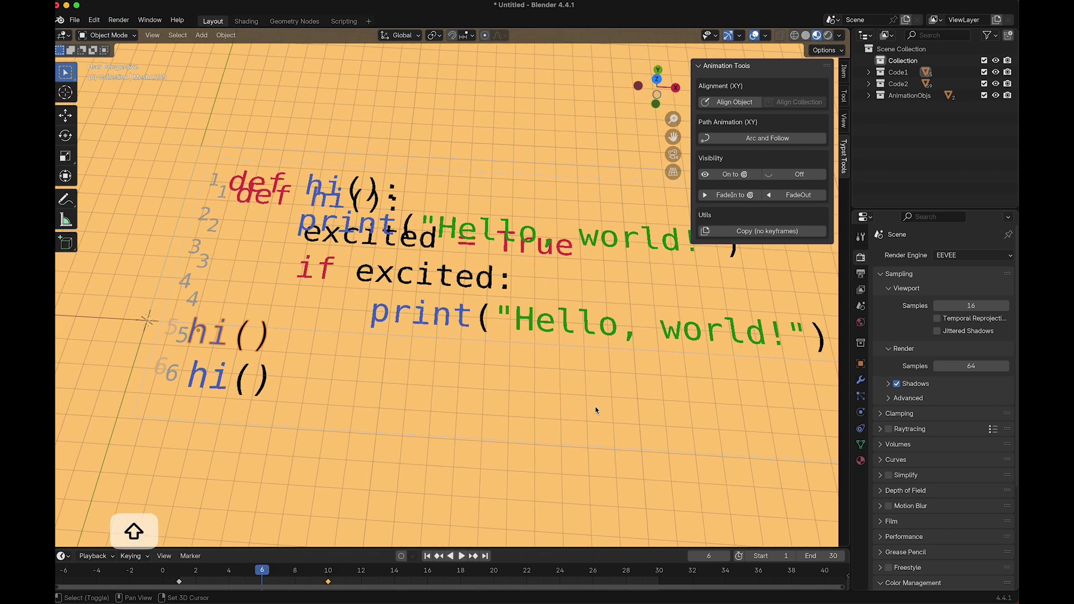
scroll(595, 408, down, 1)
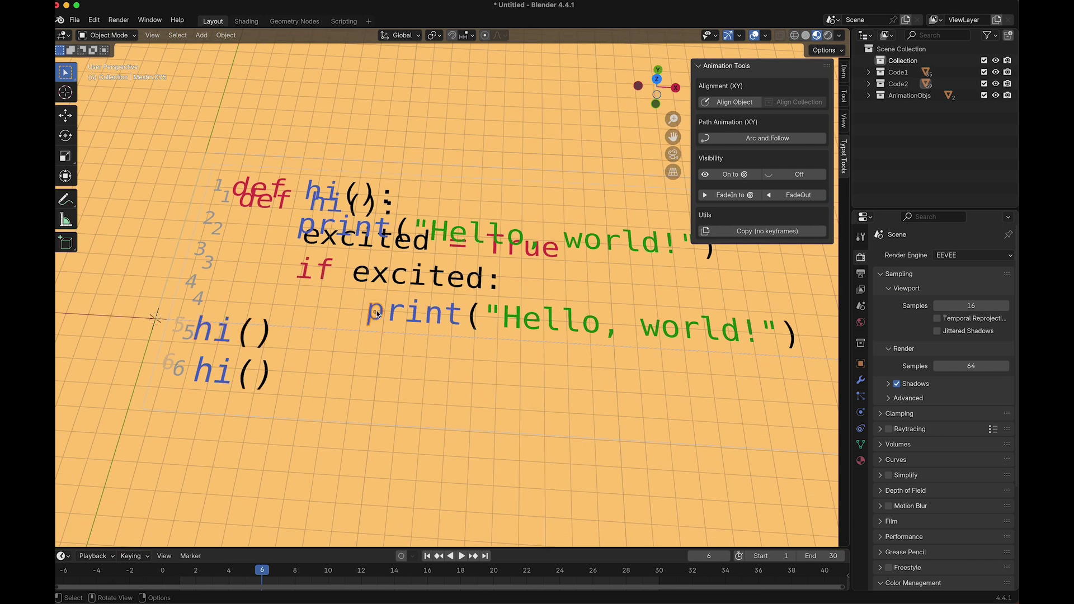
shift+drag(363, 295, 364, 298)
shift+drag(800, 352, 799, 353)
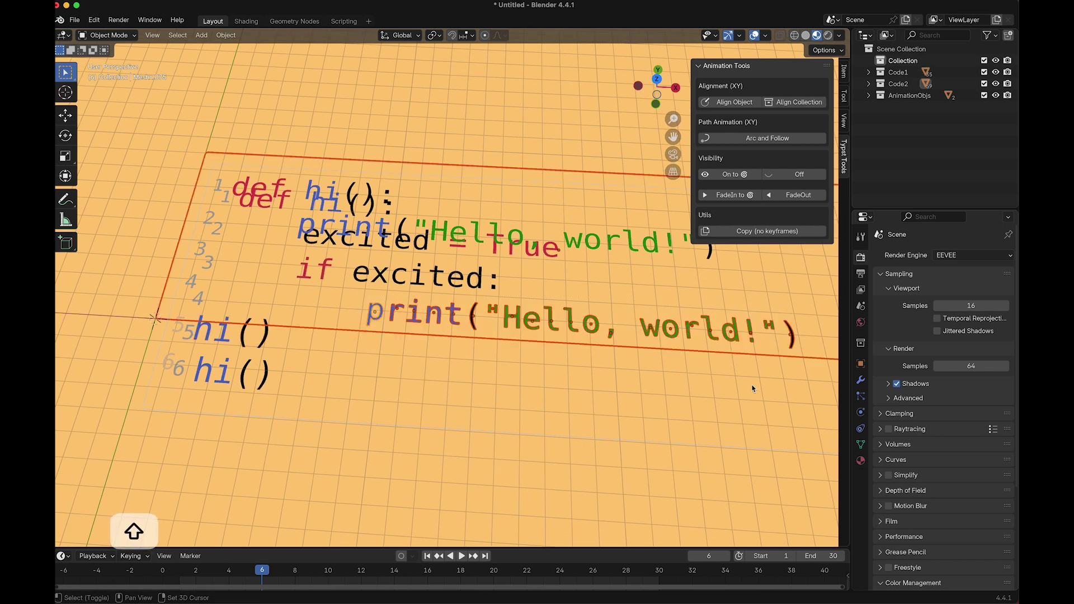
scroll(690, 427, left, 5)
scroll(681, 471, up, 5)
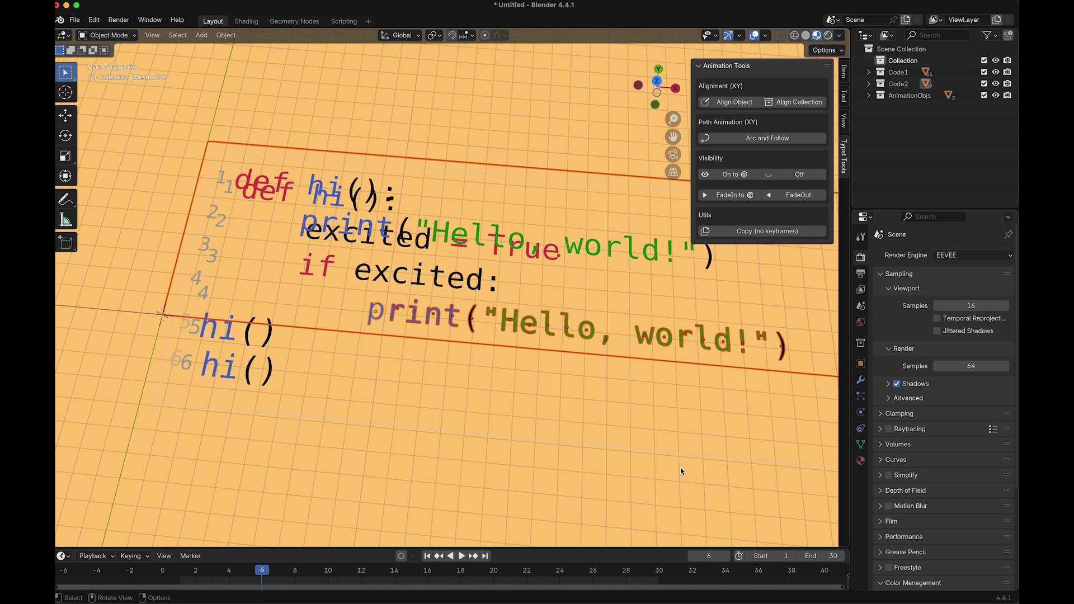
shift+scroll(681, 471, right, 3)
click(681, 471)
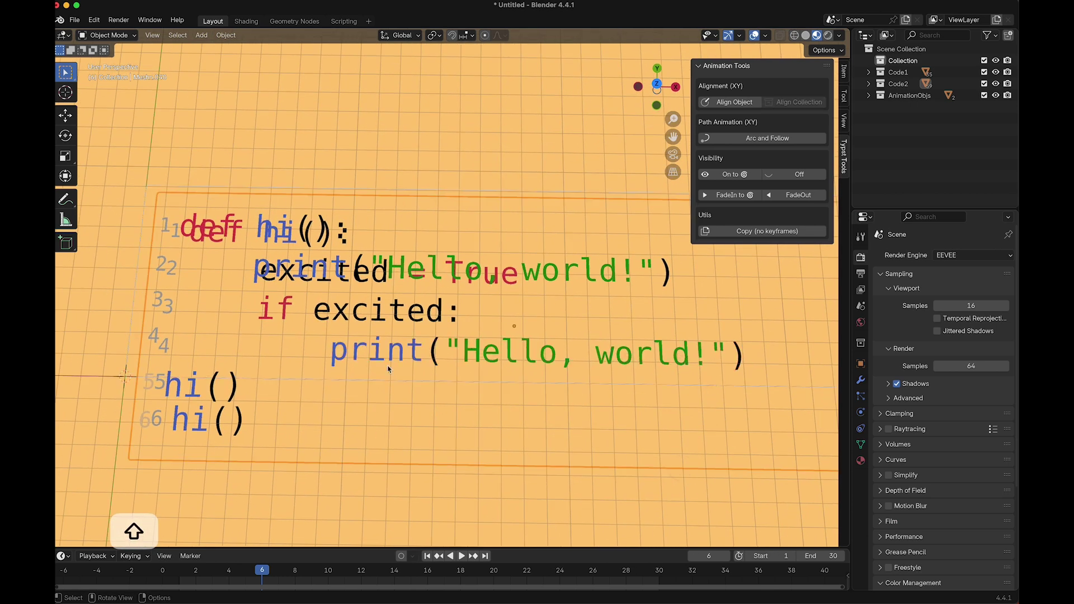
Step: Join the glyphs of the second block's print("Hello, world!") line into one object, without the background outline
click(336, 356)
shift+drag(316, 339, 509, 342)
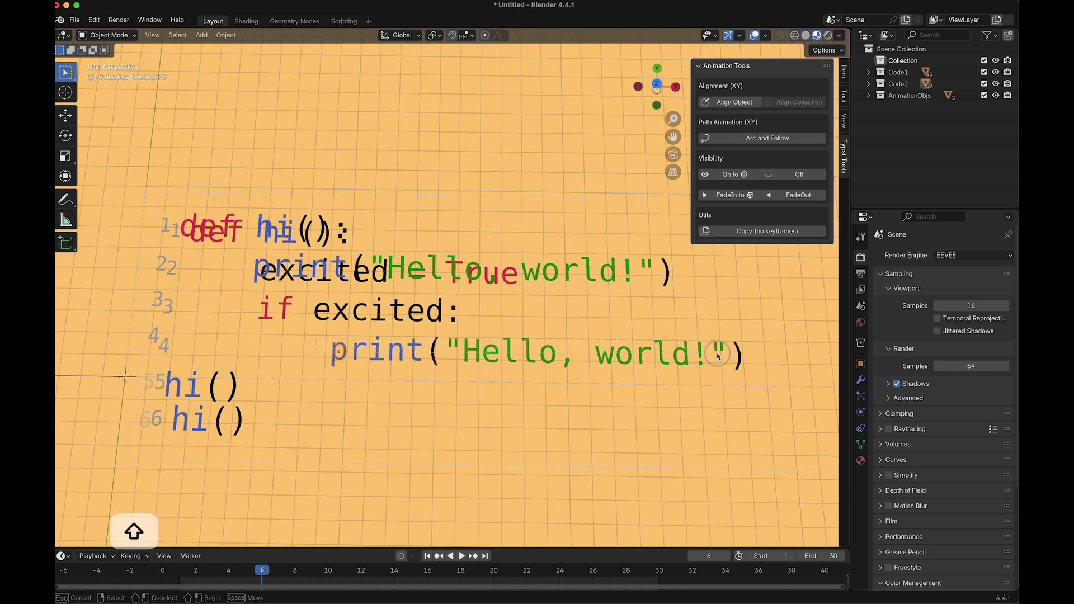
shift+drag(759, 370, 759, 370)
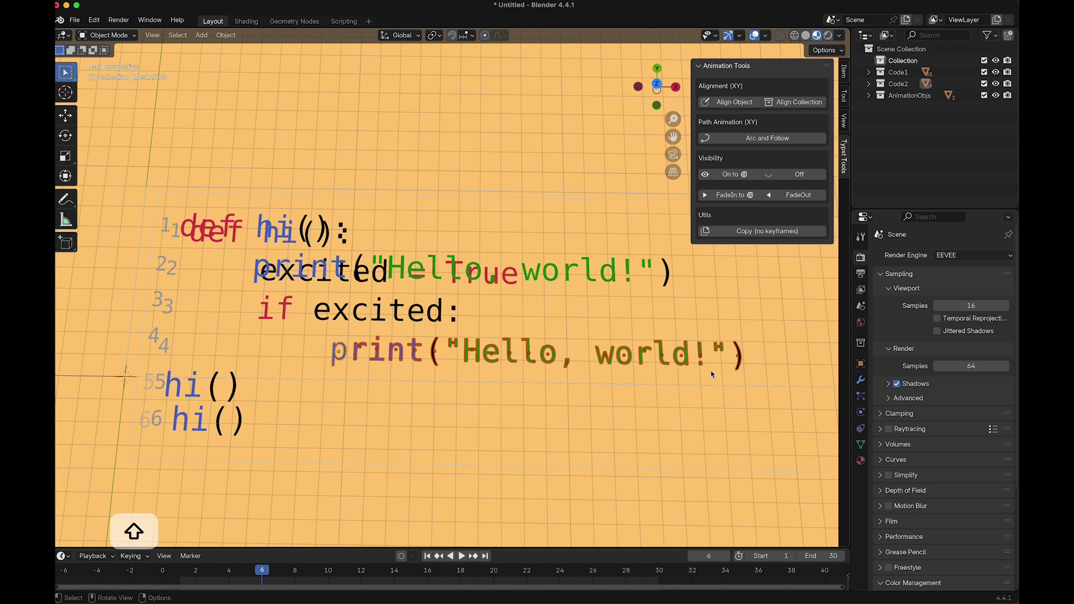
key(super+j)
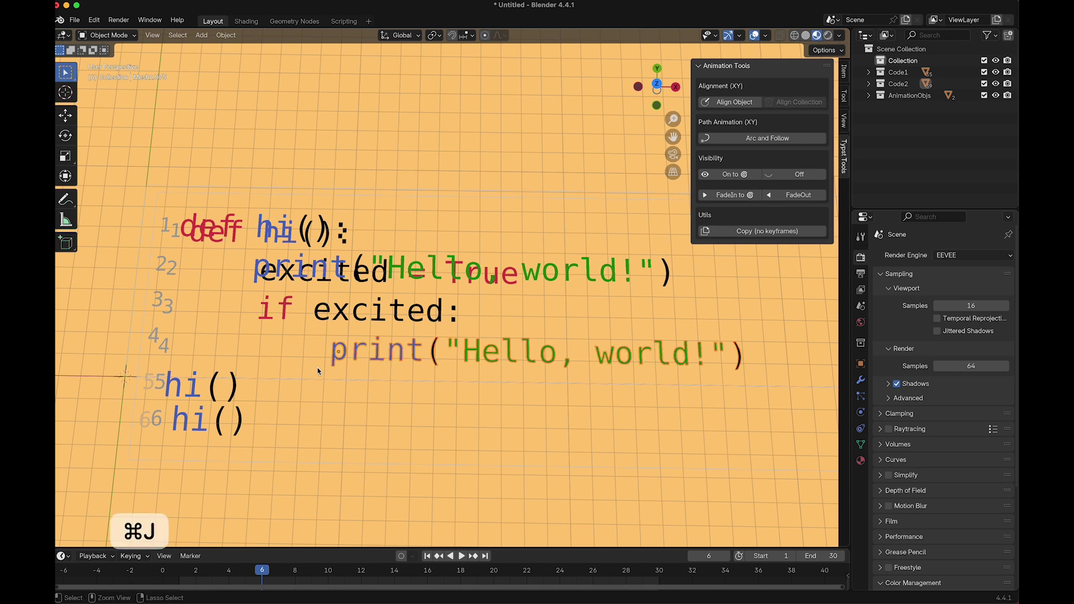
Step: With the Code2 collection temporarily hidden, join the glyphs of the first block's print("Hello, world!") line into one object
scroll(317, 369, down, 5)
scroll(317, 368, right, 3)
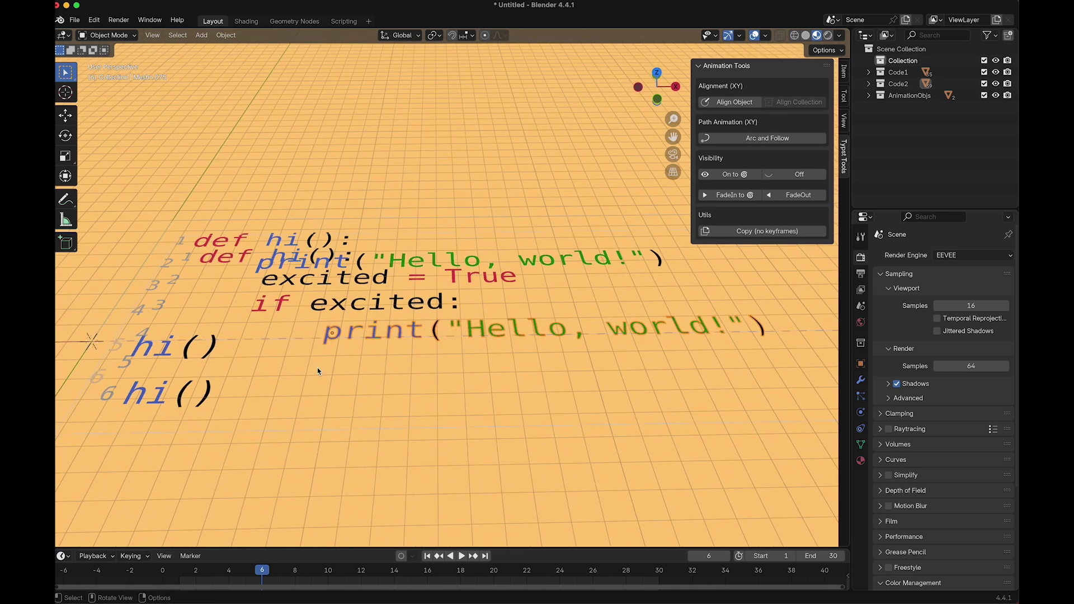
shift+scroll(317, 368, up, 5)
click(996, 84)
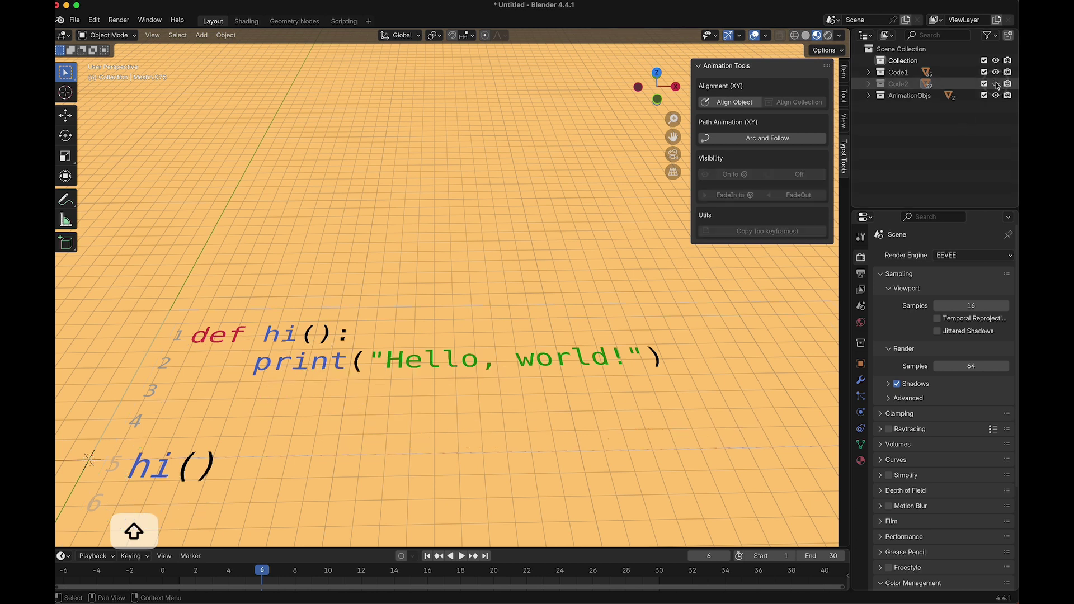
scroll(523, 323, up, 3)
click(278, 351)
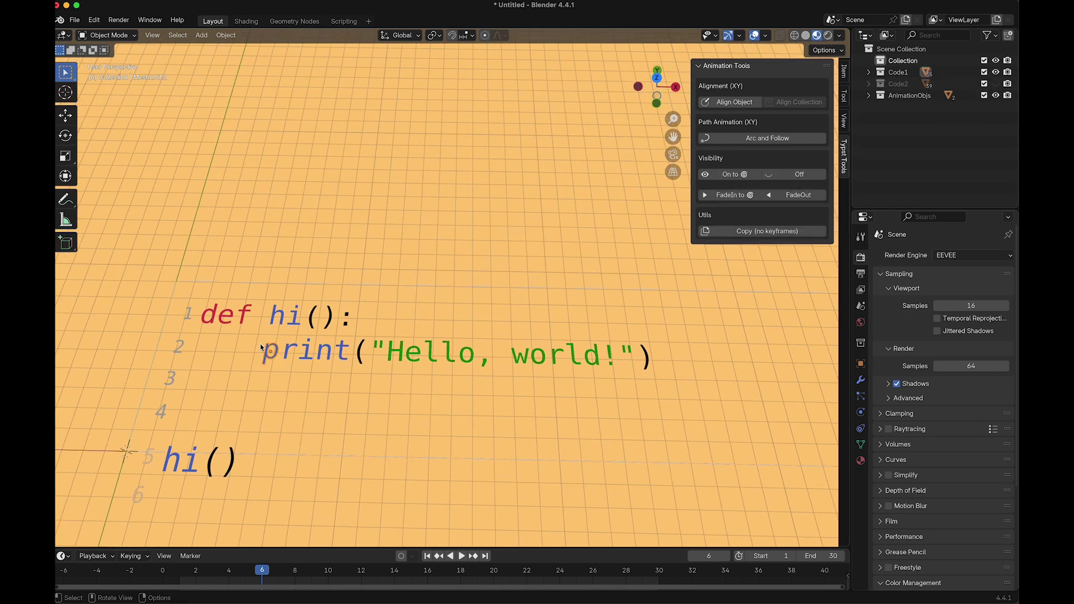
shift+drag(252, 337, 571, 346)
shift+drag(705, 385, 705, 385)
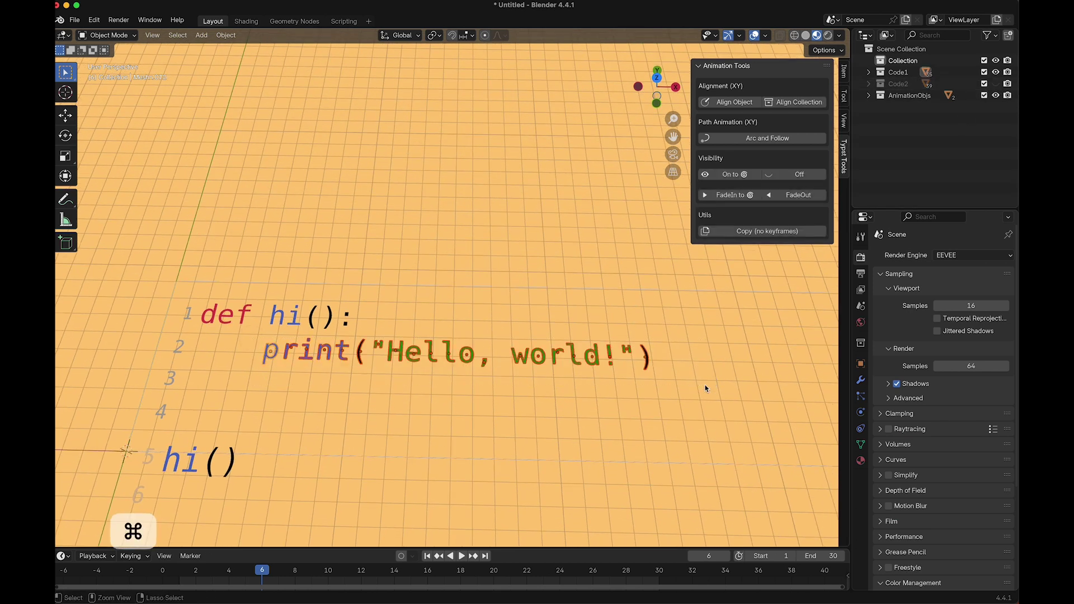
key(super+j)
click(995, 84)
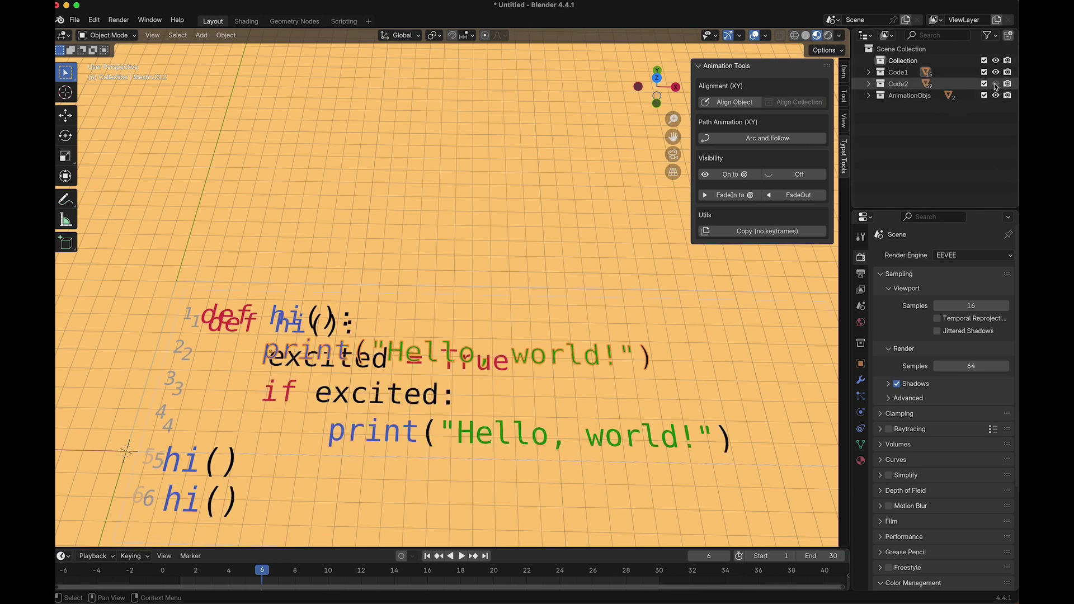
Step: Apply Arc and Follow from the first block's print line to the second block's print line with a Curve Height of 0.58
middle_drag(404, 415, 403, 427)
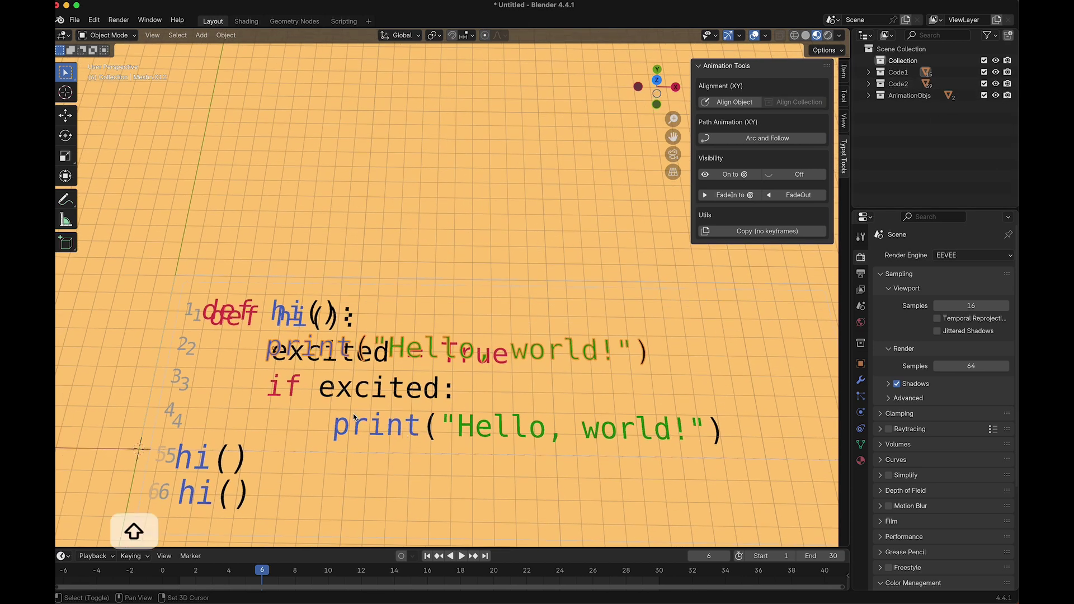
shift+click(343, 429)
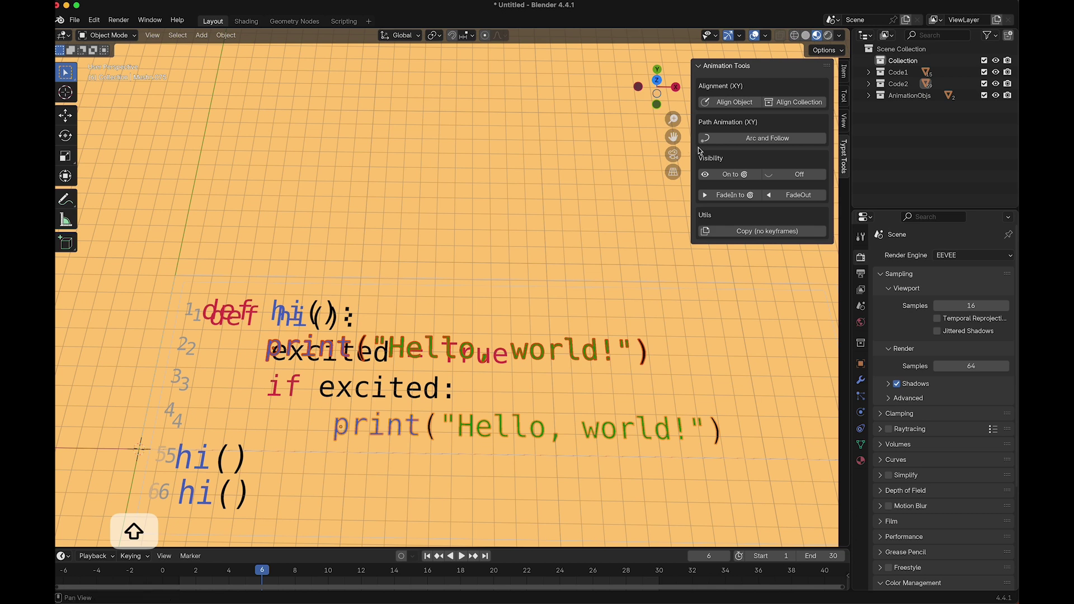
click(736, 139)
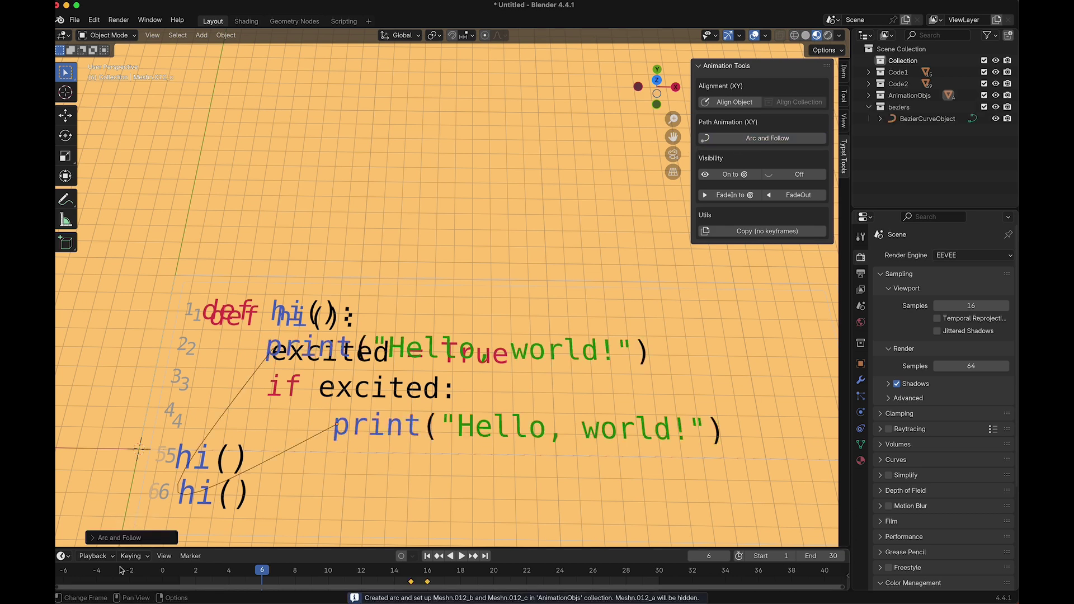
click(130, 539)
drag(193, 534, 175, 534)
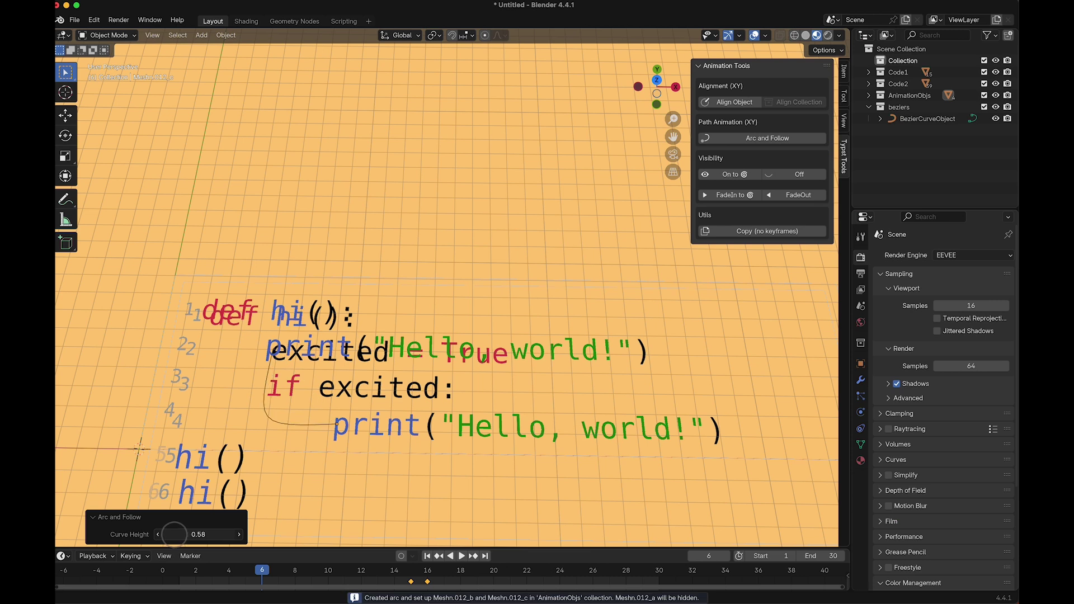
Step: Select the Bezier arc between the two print lines and open it in Edit Mode
key(Tab)
key(Tab)
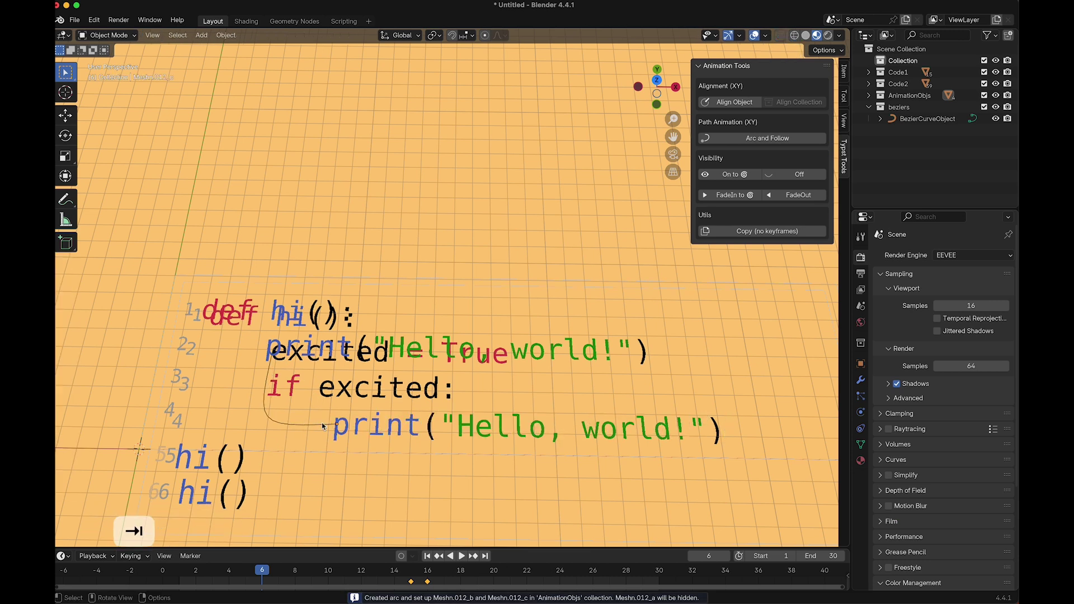
click(308, 425)
key(Tab)
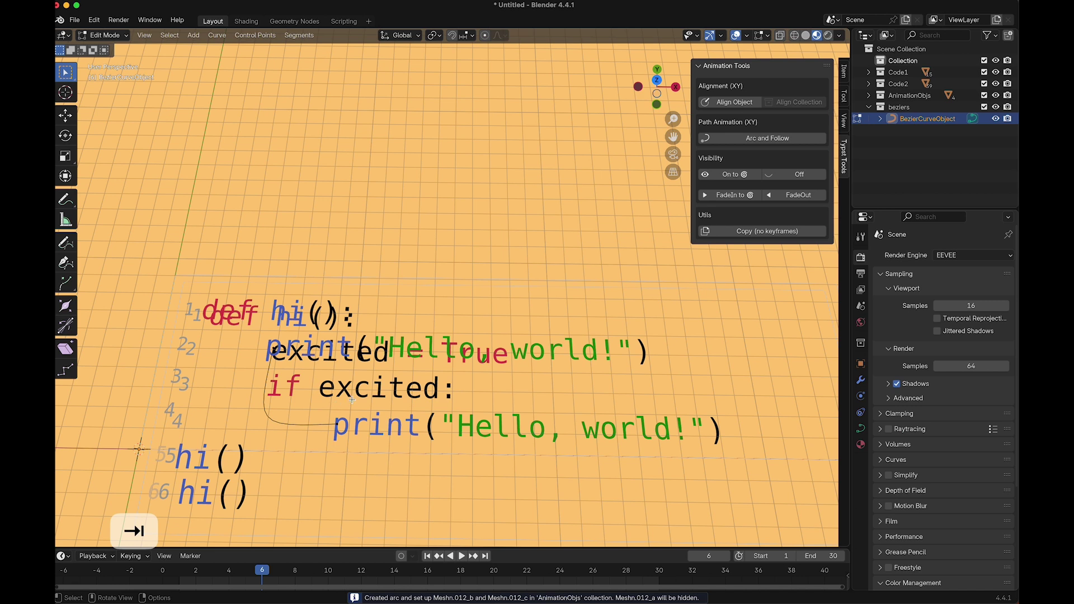
Step: Move the handle at the lower end of the Bezier arc about 1.5 m along X and leave Edit Mode
click(243, 432)
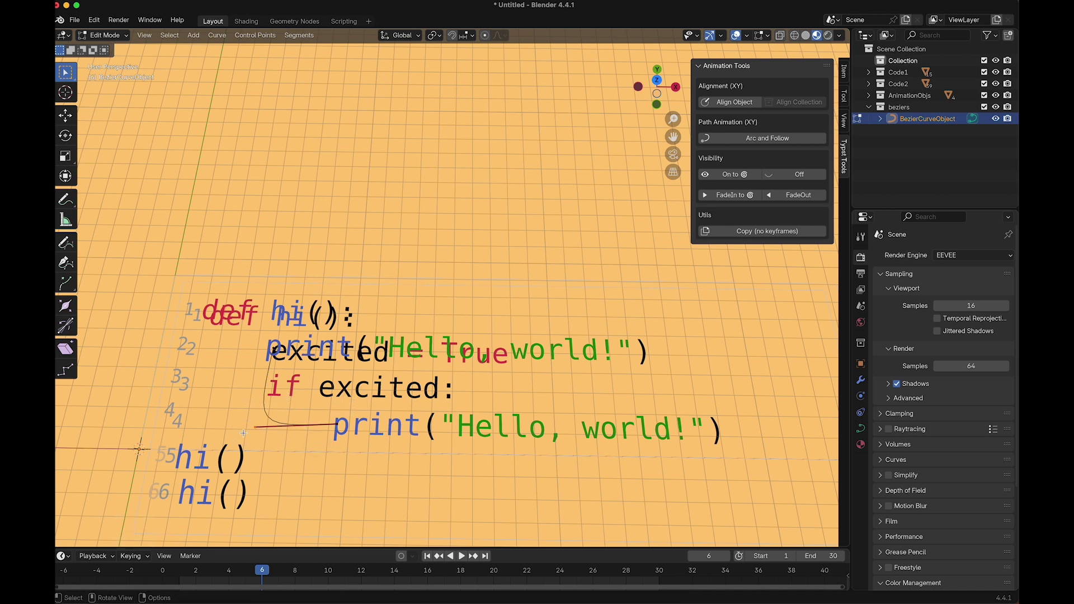
key(g)
key(x)
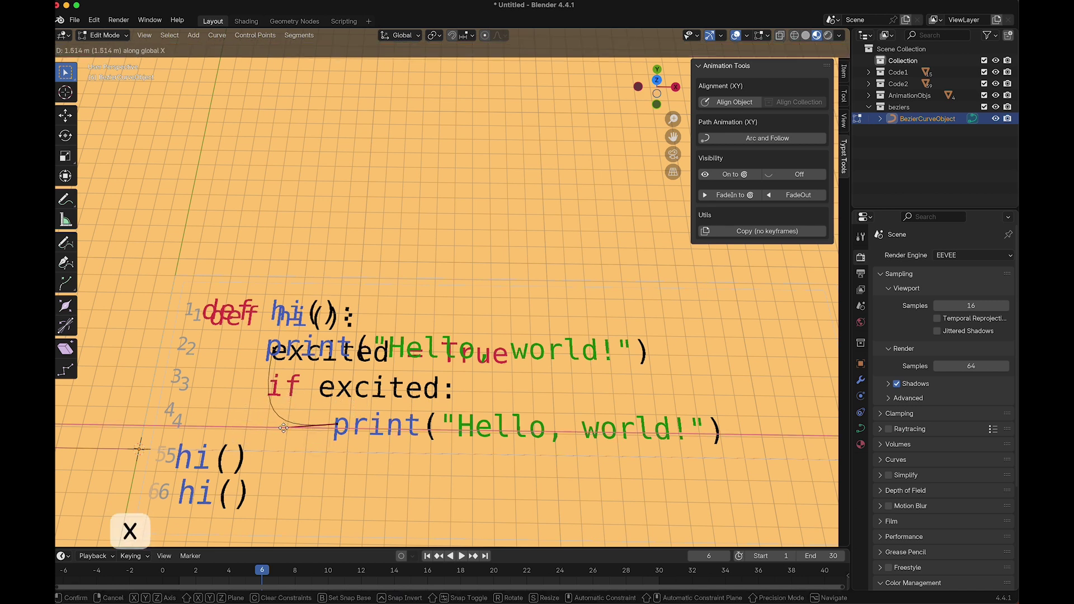
click(285, 428)
key(Tab)
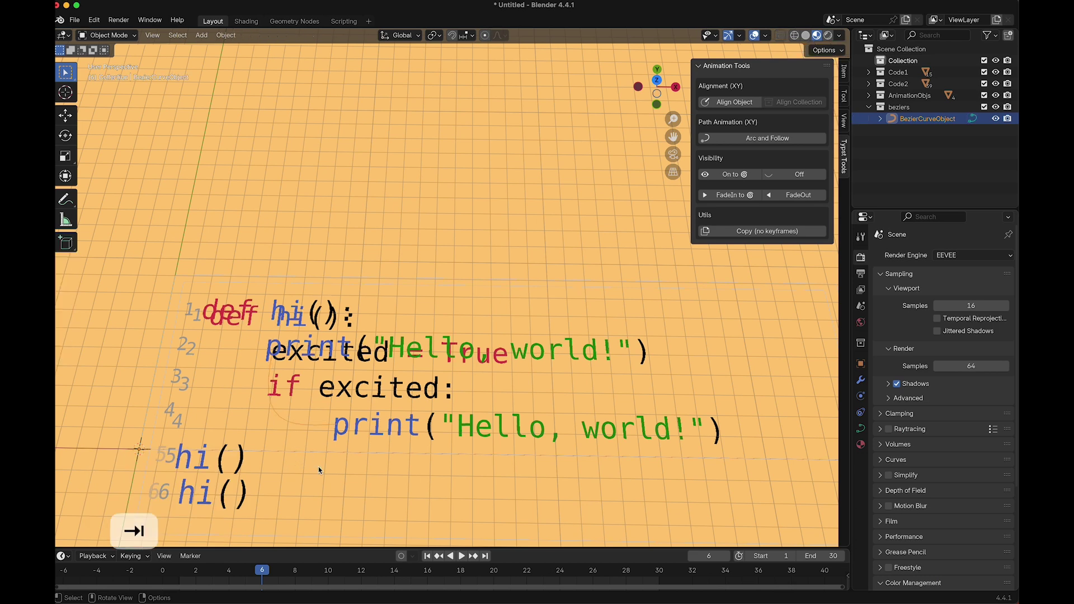
Step: Review the print line's motion along the arc on the timeline with the Code2 collection hidden
scroll(366, 521, left, 3)
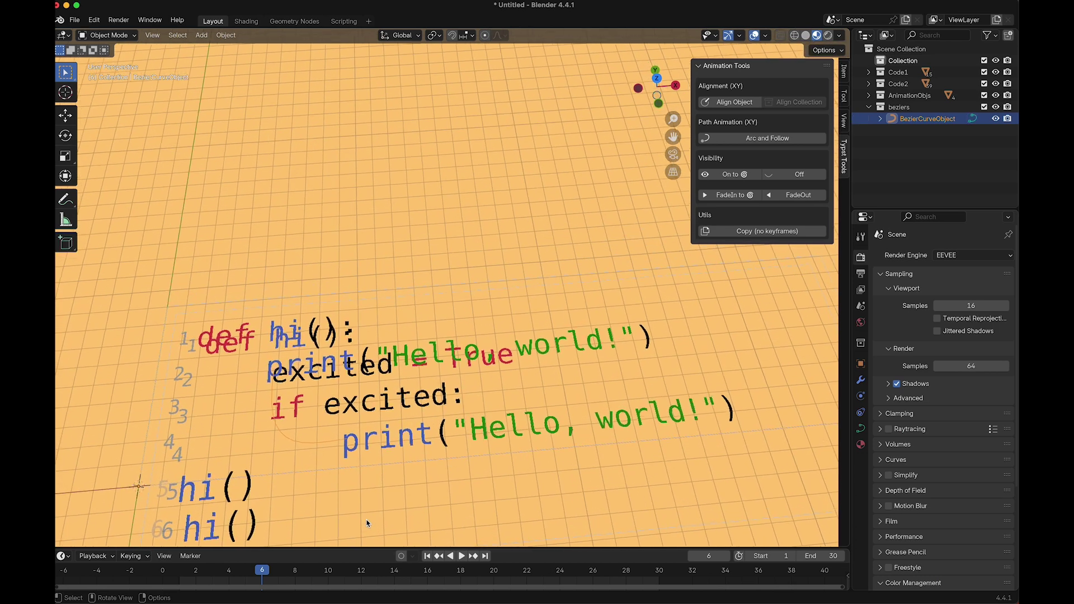
shift+middle_drag(367, 523, 852, 218)
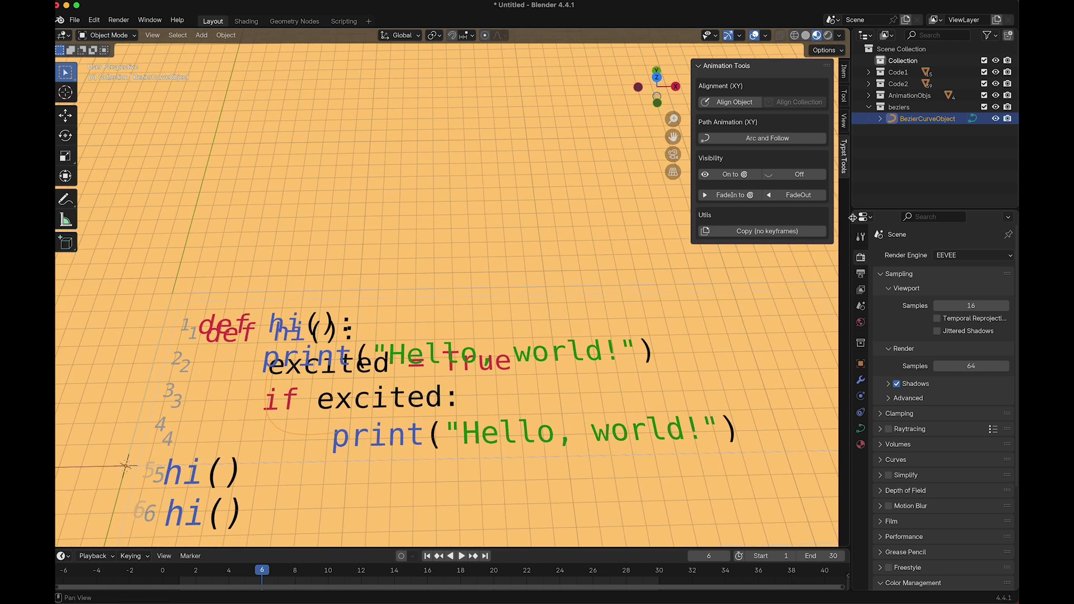
click(995, 84)
drag(262, 572, 357, 554)
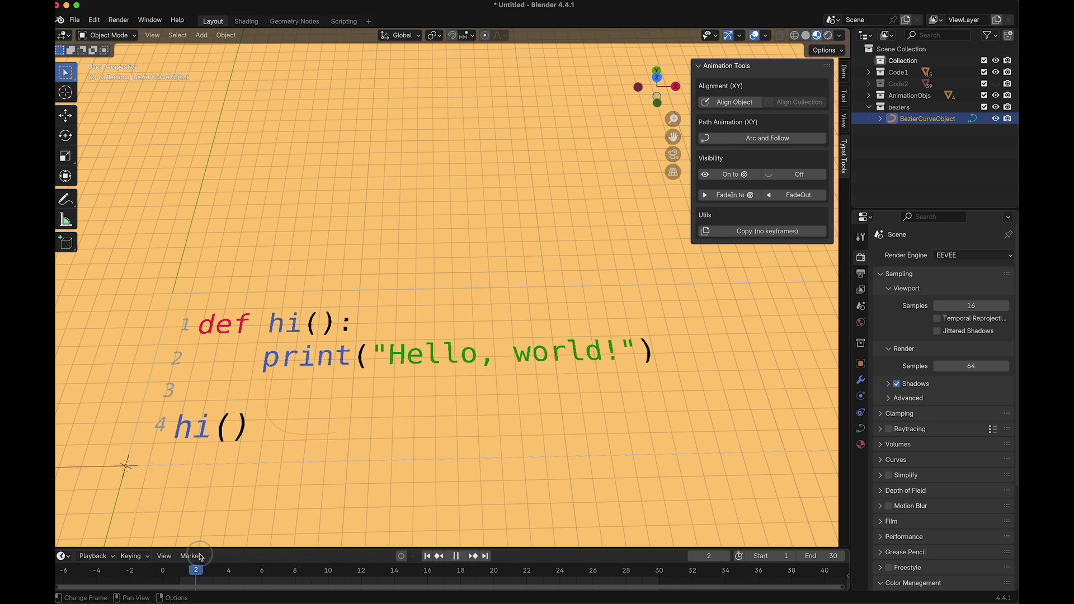
key(space)
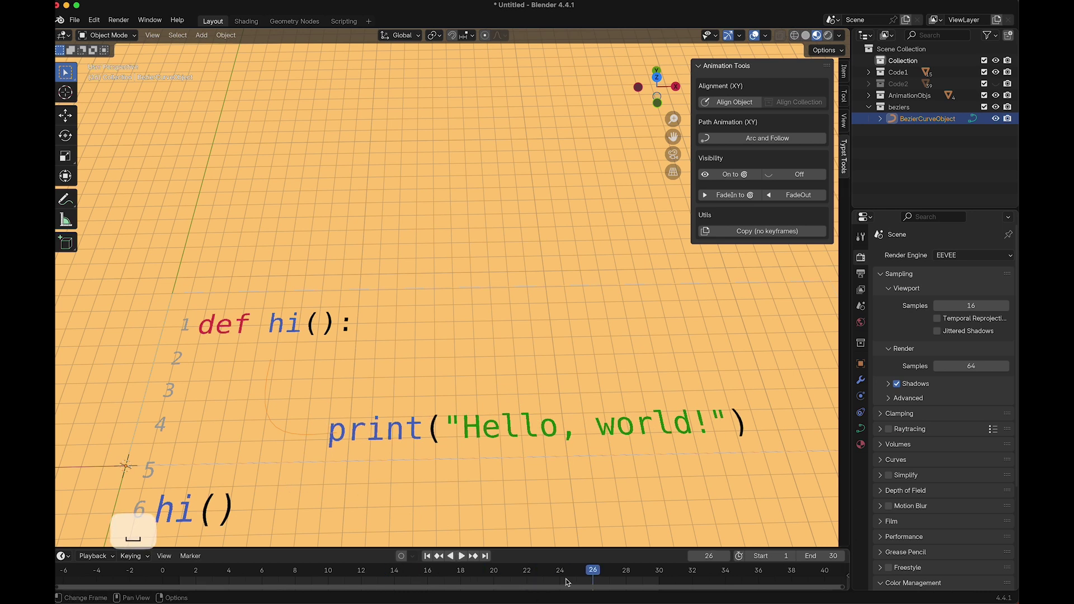
Step: Go to frame 20, hiding the Bezier arc and showing the Code2 collection again
drag(594, 573, 503, 570)
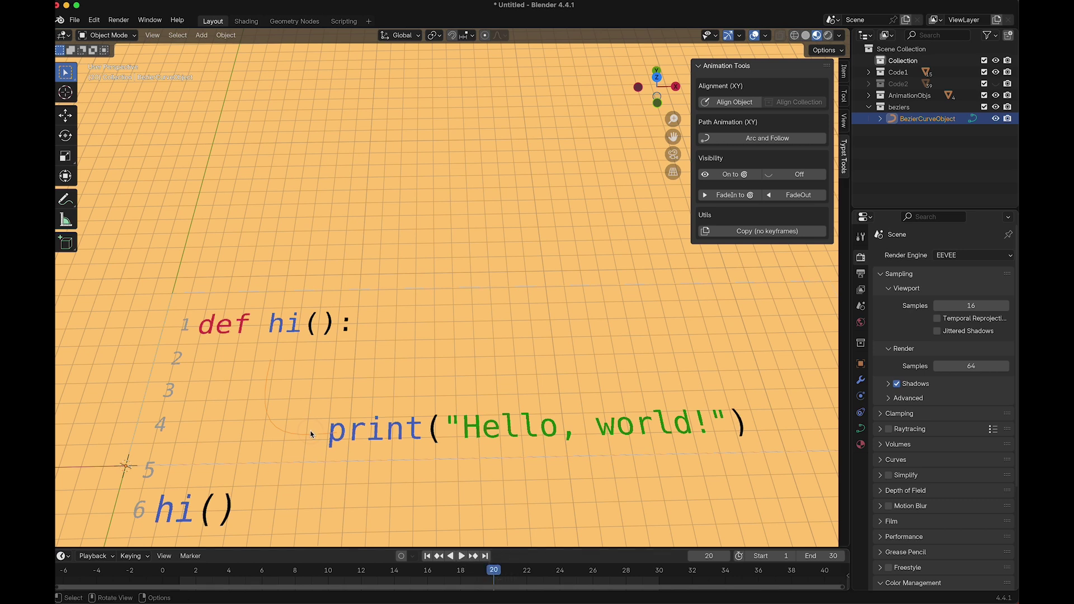
key(h)
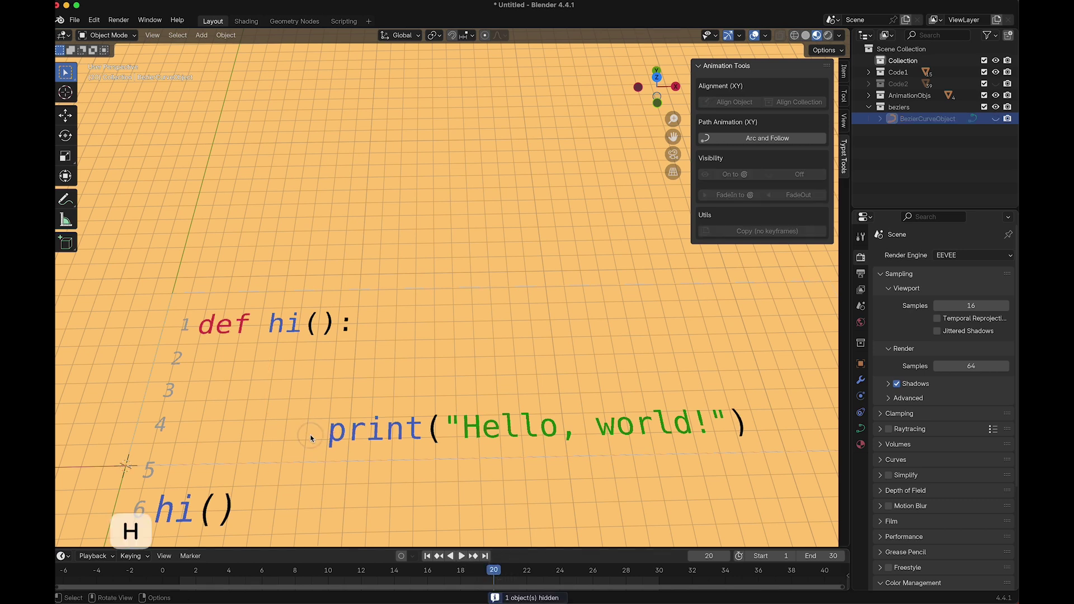
scroll(311, 438, up, 2)
scroll(310, 439, up, 5)
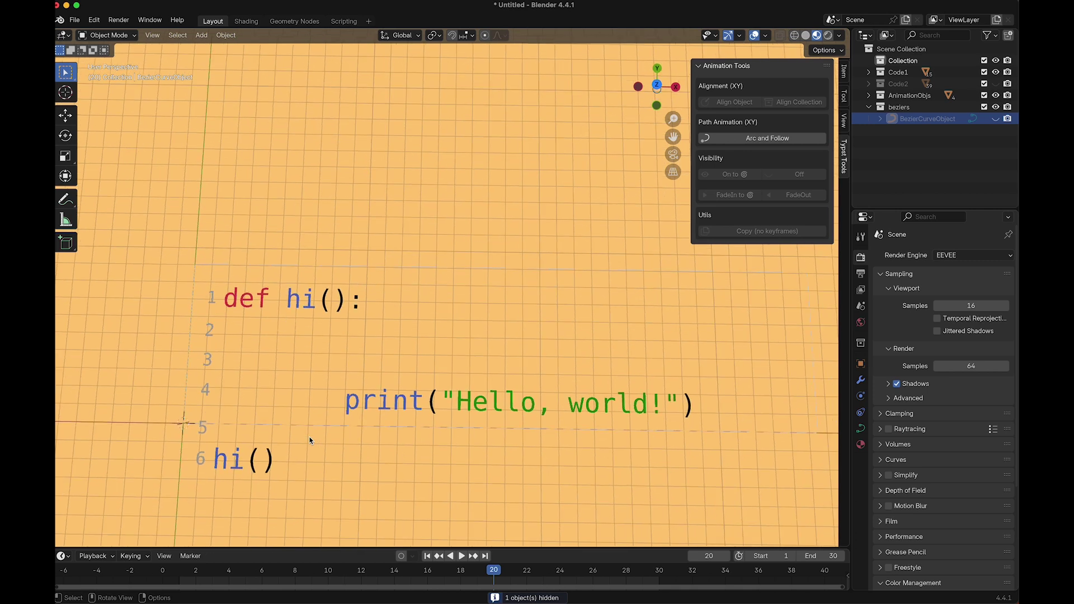
scroll(354, 382, down, 3)
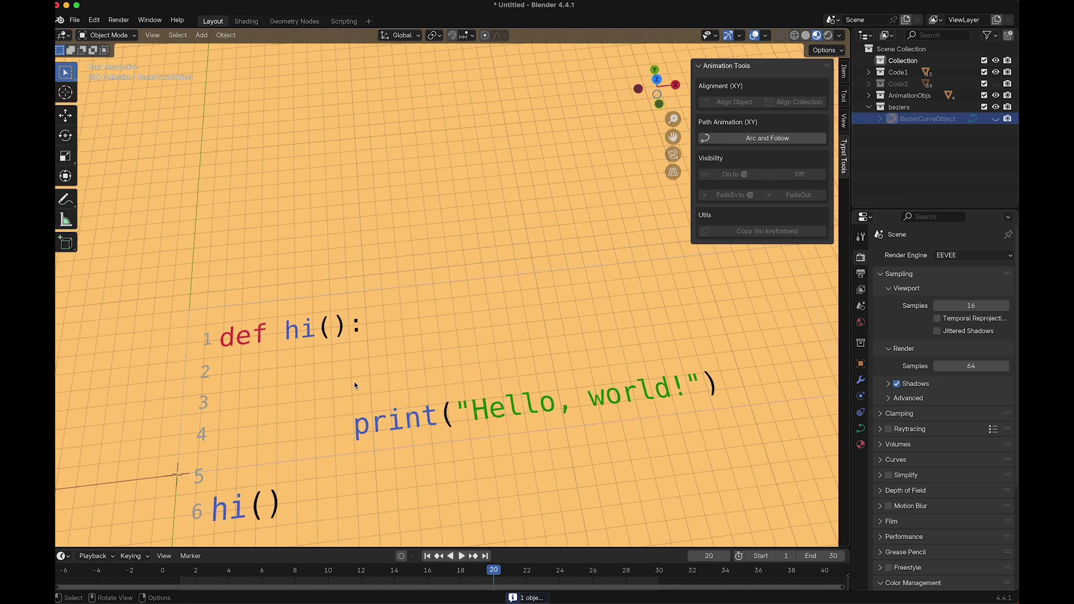
click(996, 84)
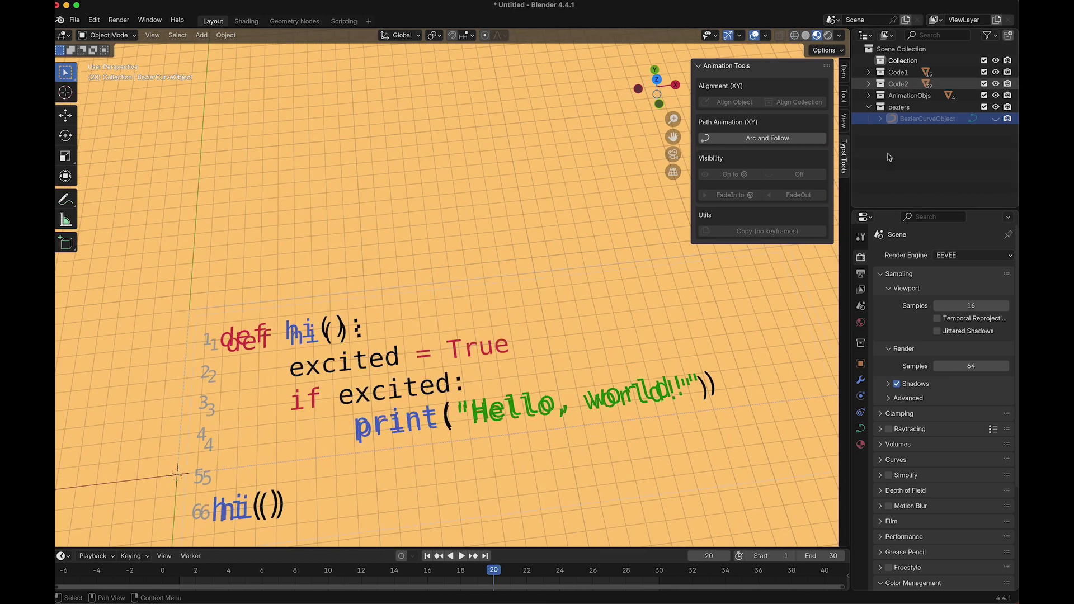
scroll(511, 341, up, 2)
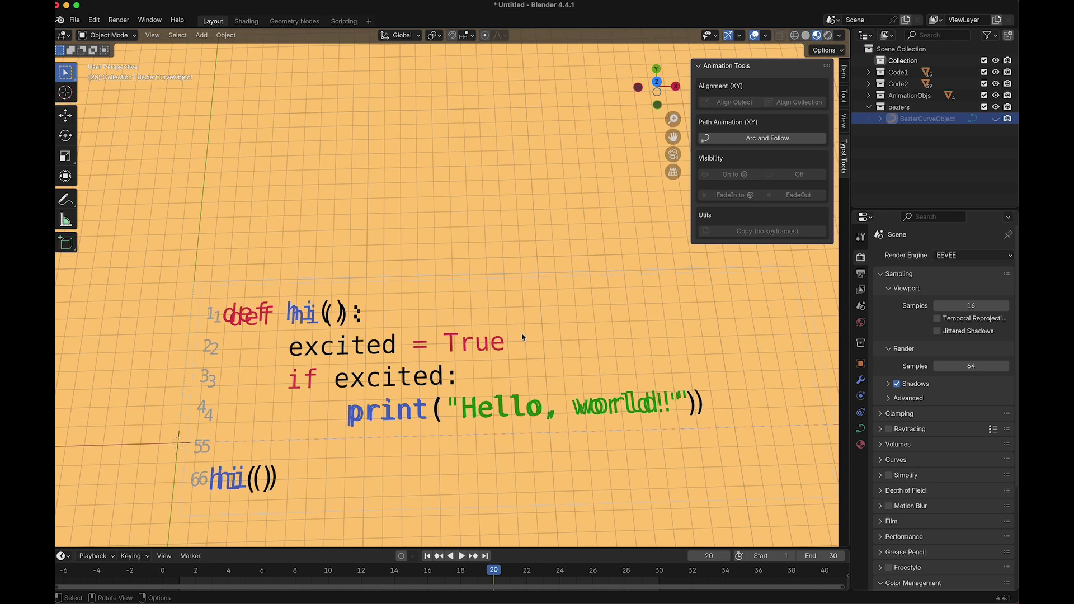
drag(543, 326, 352, 398)
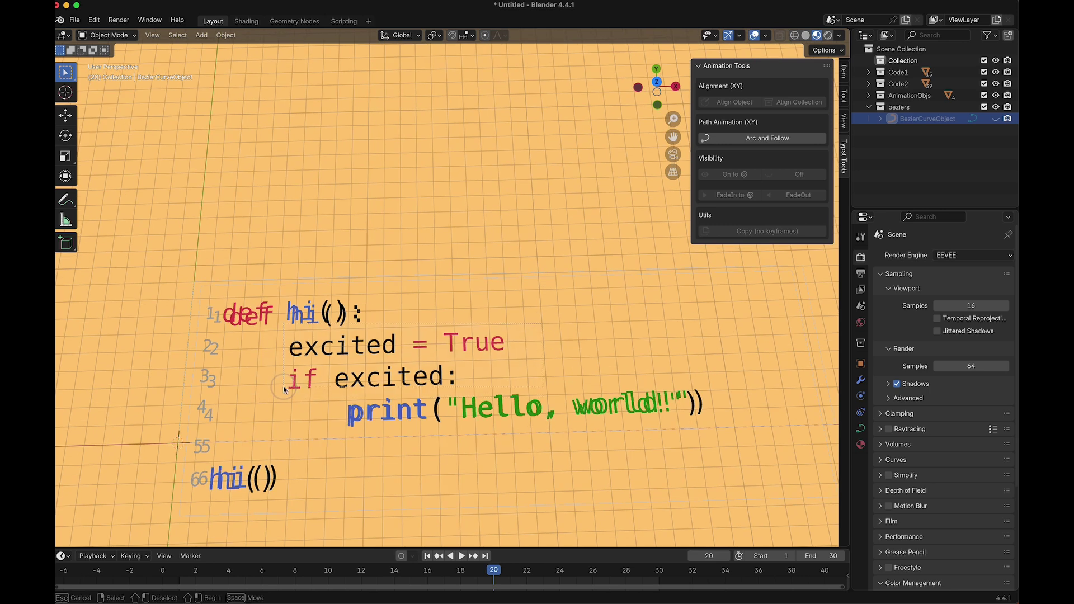
drag(284, 390, 285, 389)
click(274, 353)
scroll(274, 351, up, 2)
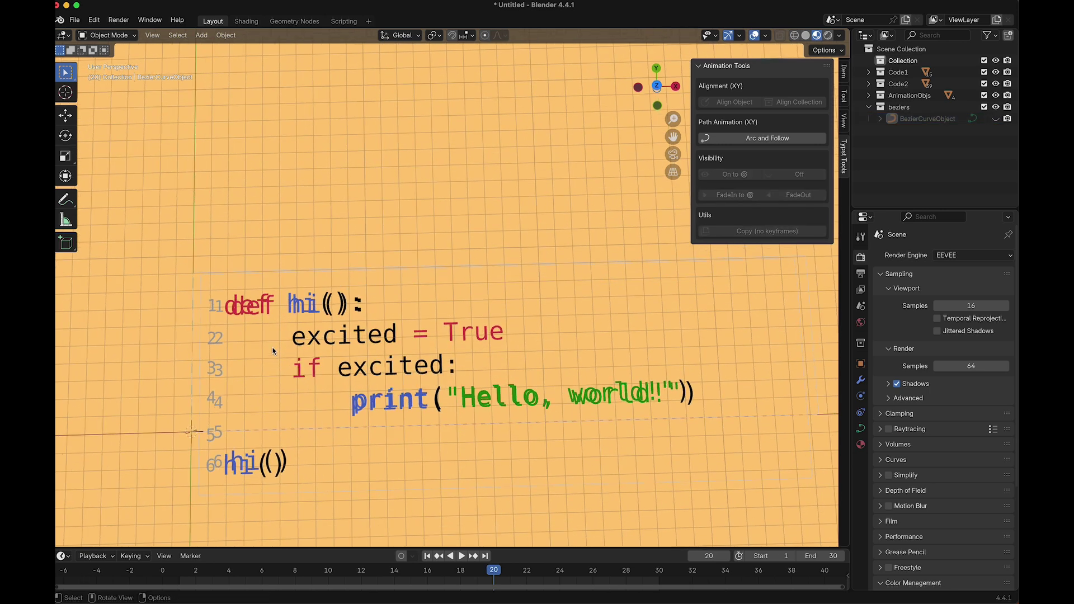
drag(278, 335, 529, 360)
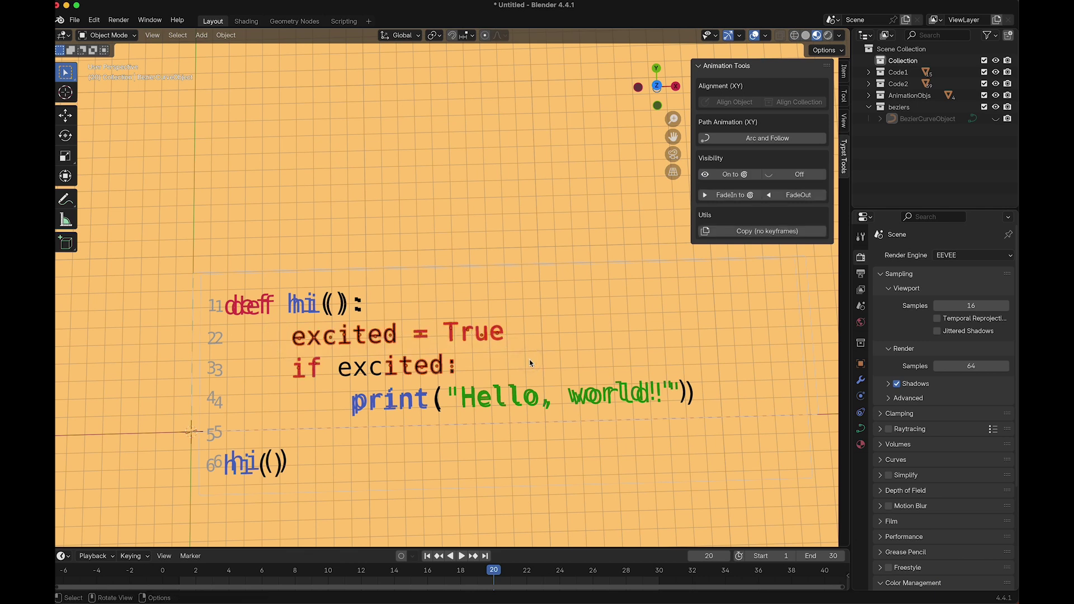
middle_drag(529, 359, 525, 359)
click(523, 338)
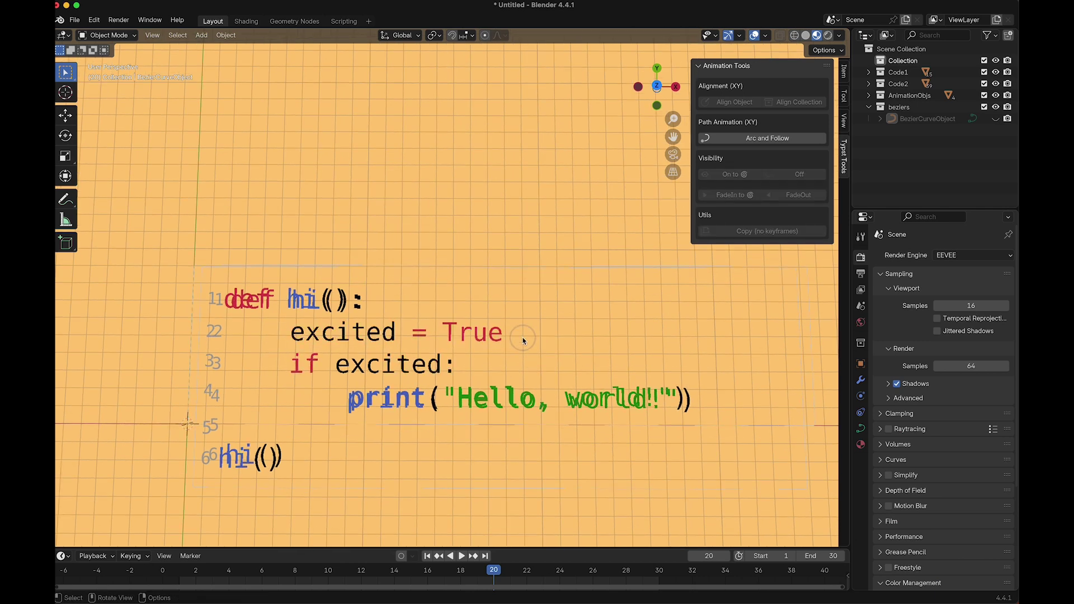
Step: Select all glyphs of the excited = True and if excited: lines and fade them in at frame 20
click(269, 379)
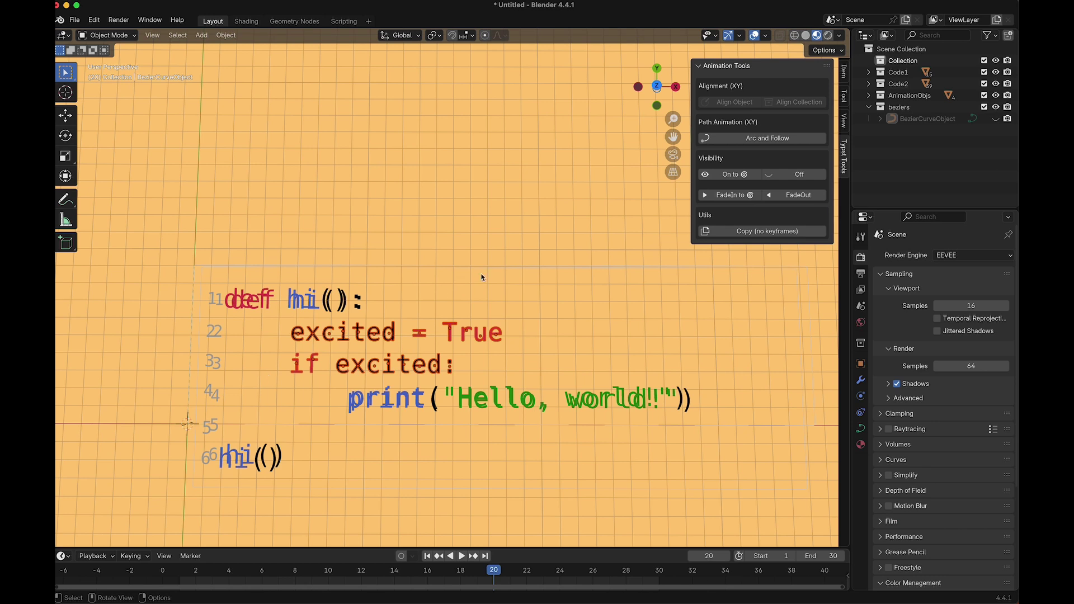
click(749, 195)
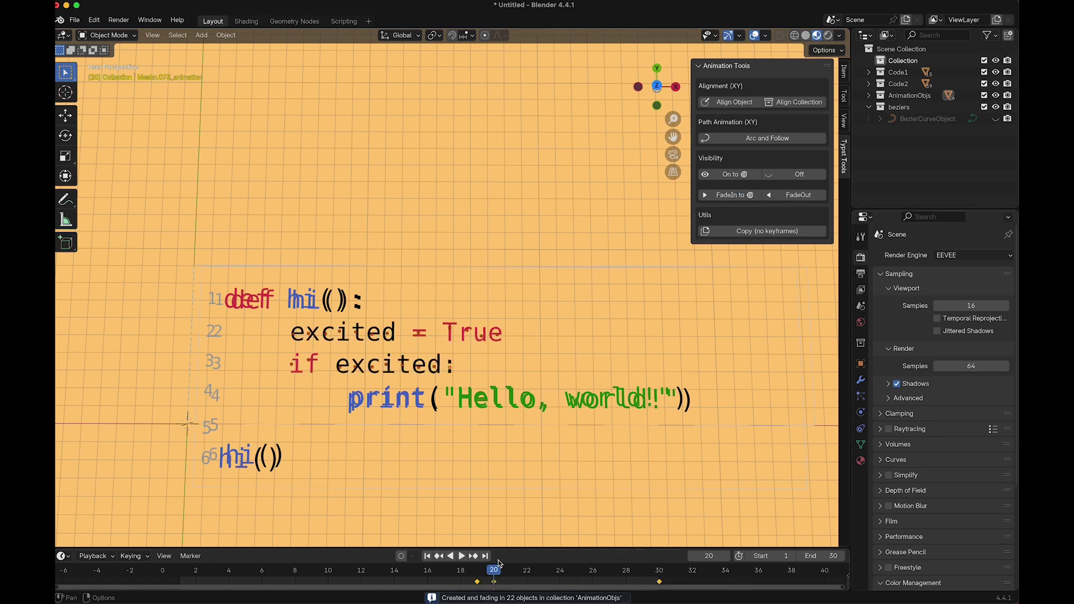
Step: Hide the Code2 collection and play back the animation to check the fade-in of the two new lines
middle_drag(515, 432, 505, 459)
drag(495, 573, 685, 569)
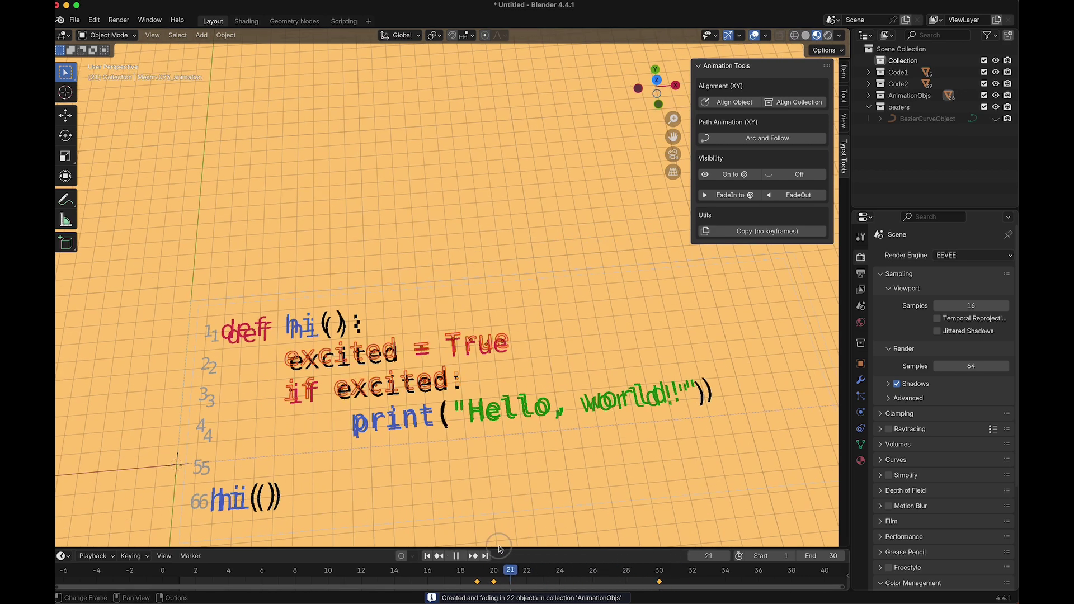
key(Escape)
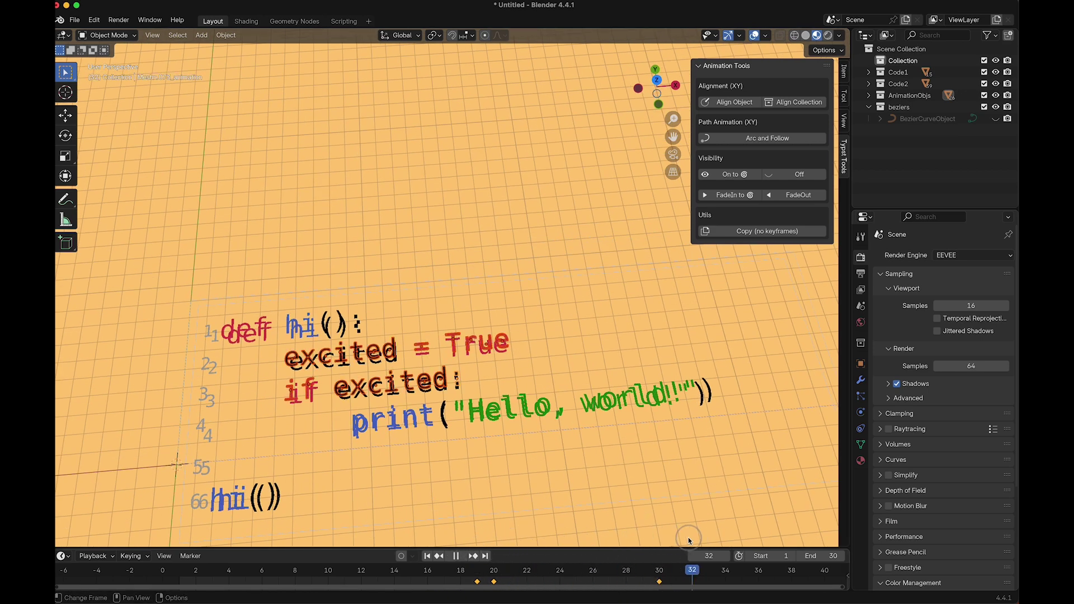
click(996, 83)
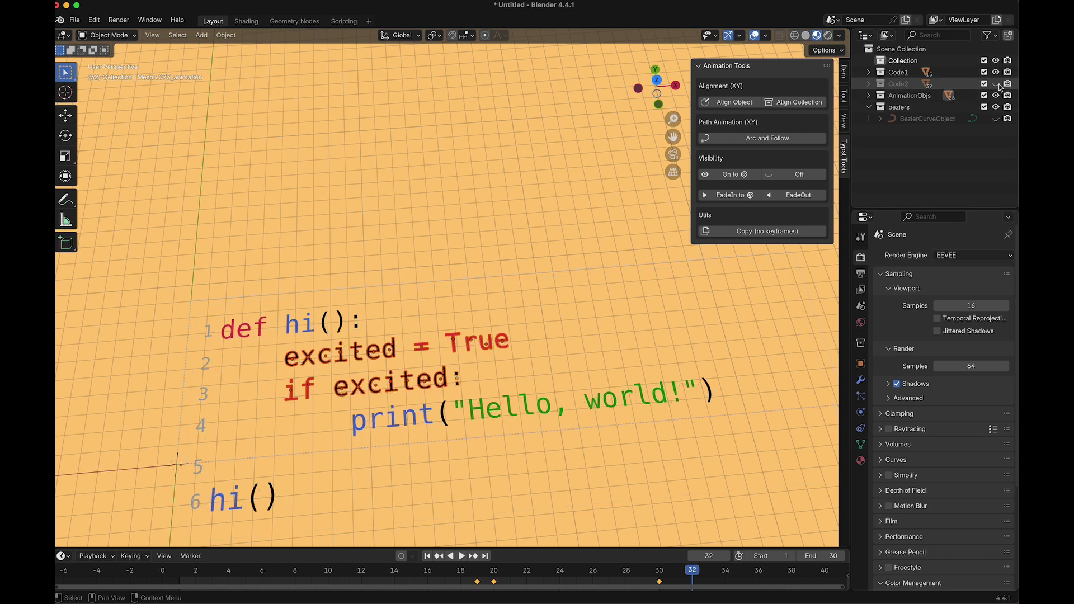
middle_drag(496, 312, 500, 315)
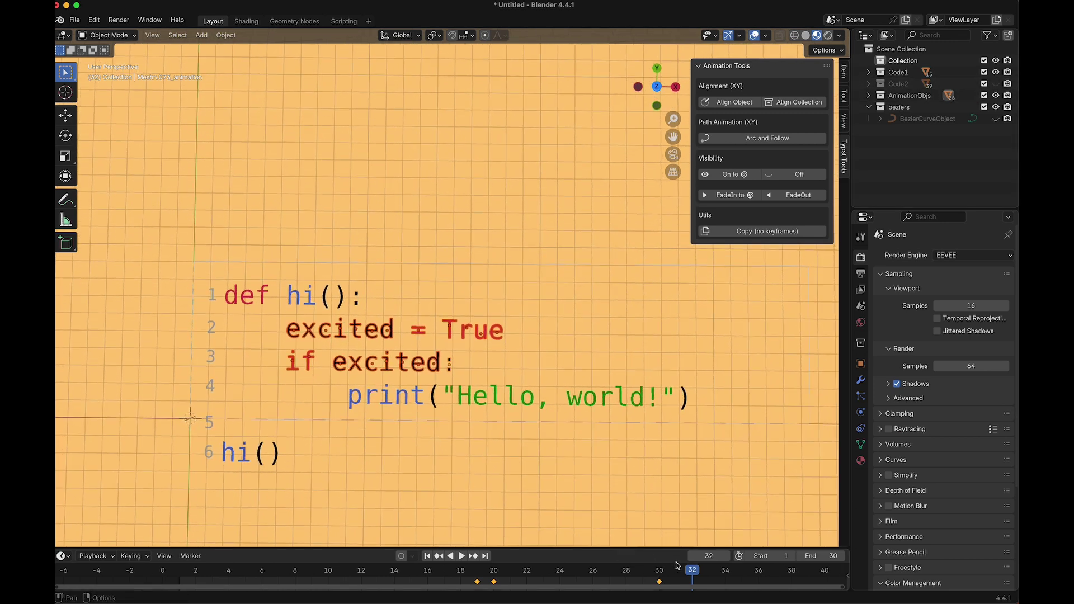
key(space)
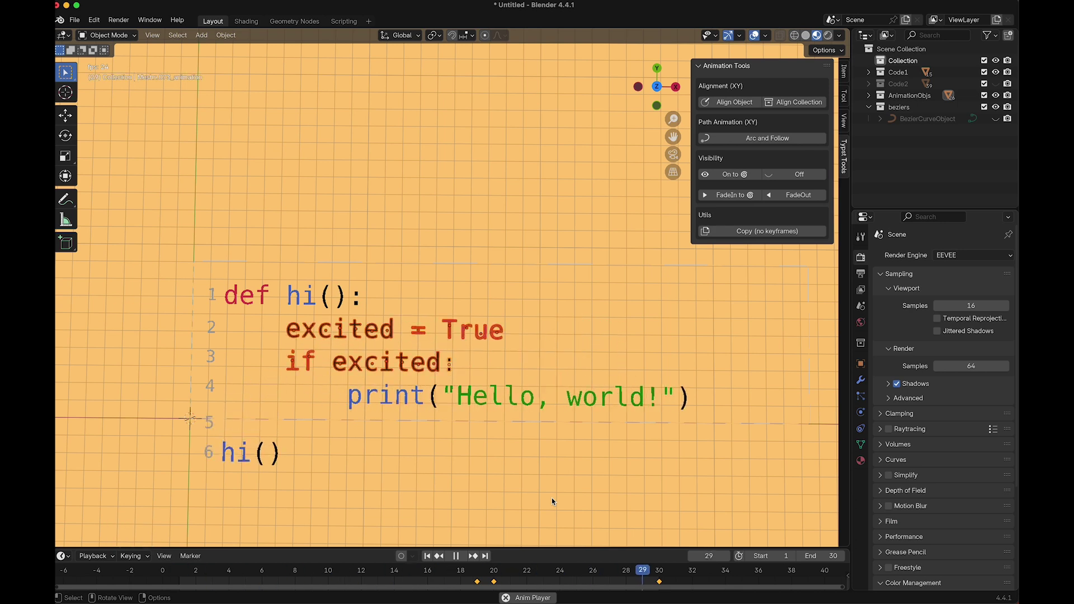
key(space)
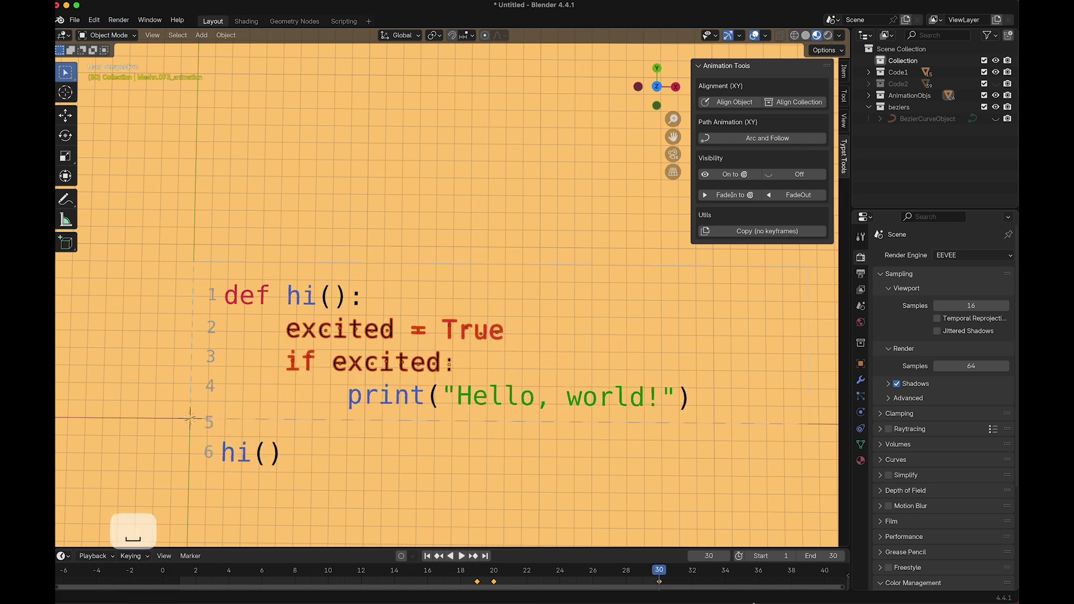
Step: Set the animation's end frame to 60
click(834, 556)
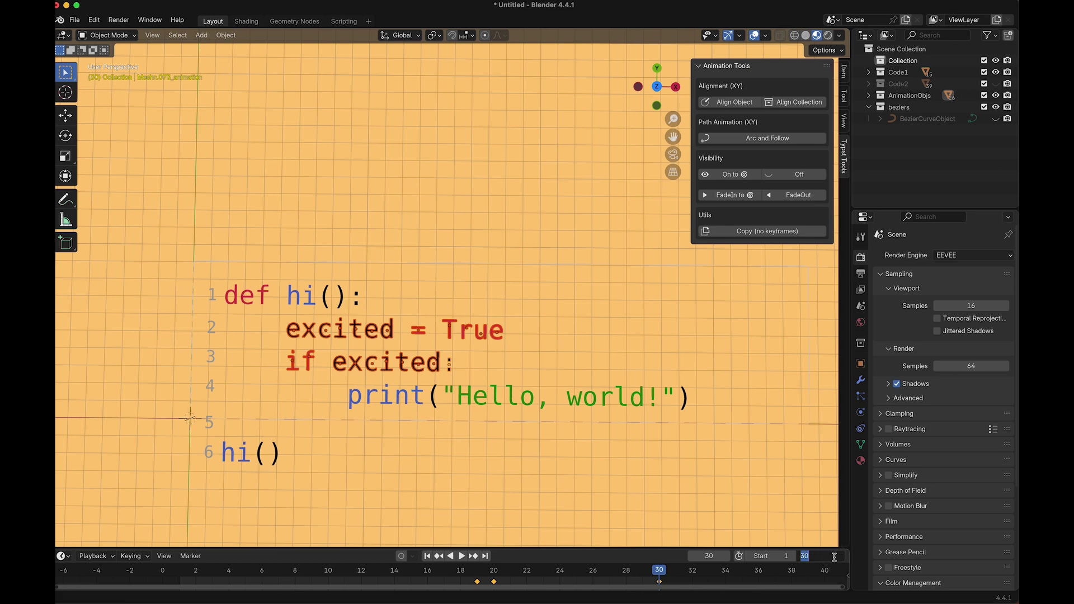
text(60)
key(Return)
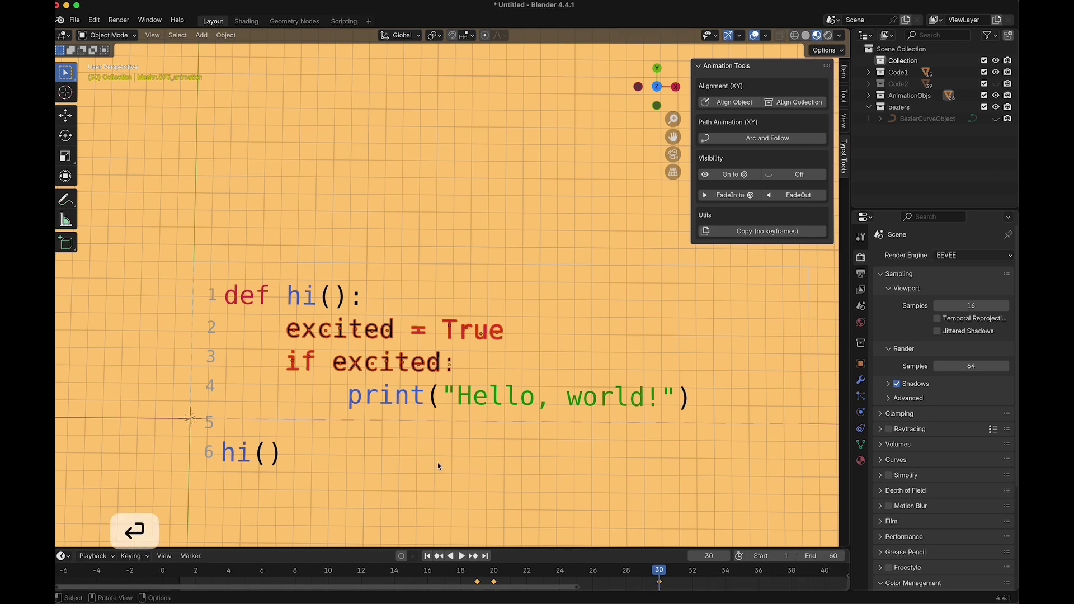
Step: Add an orthographic camera to the scene and view the code block through it
key(shift+a)
text(camer)
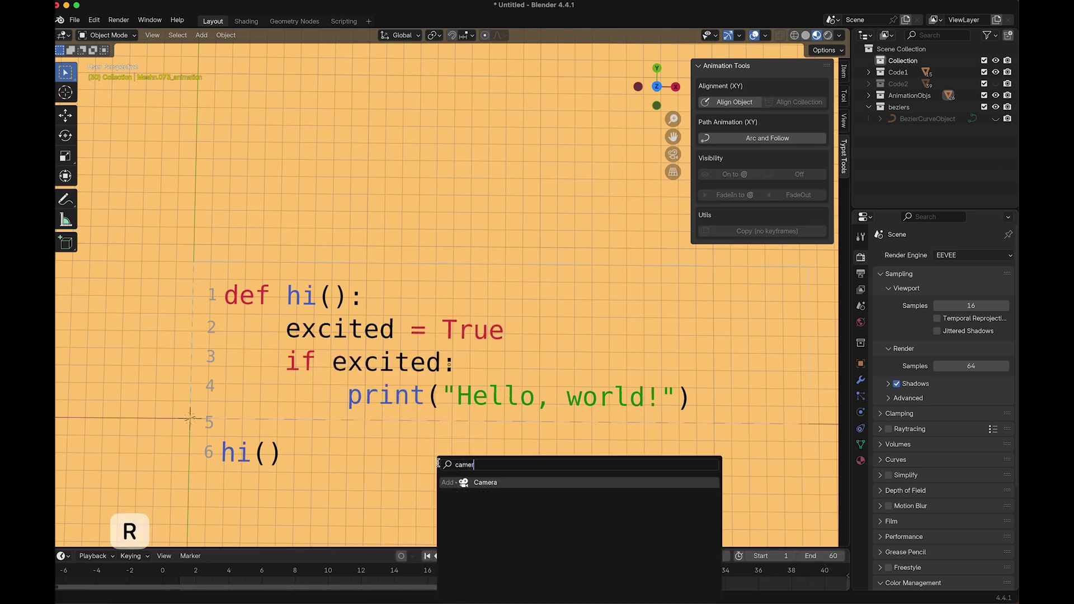
key(Return)
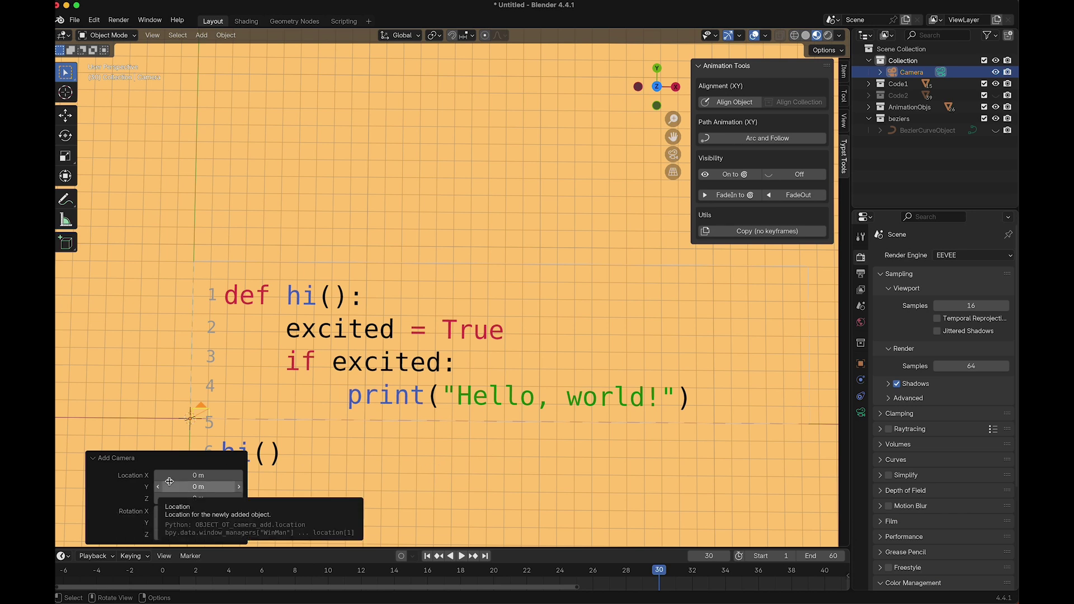
click(673, 155)
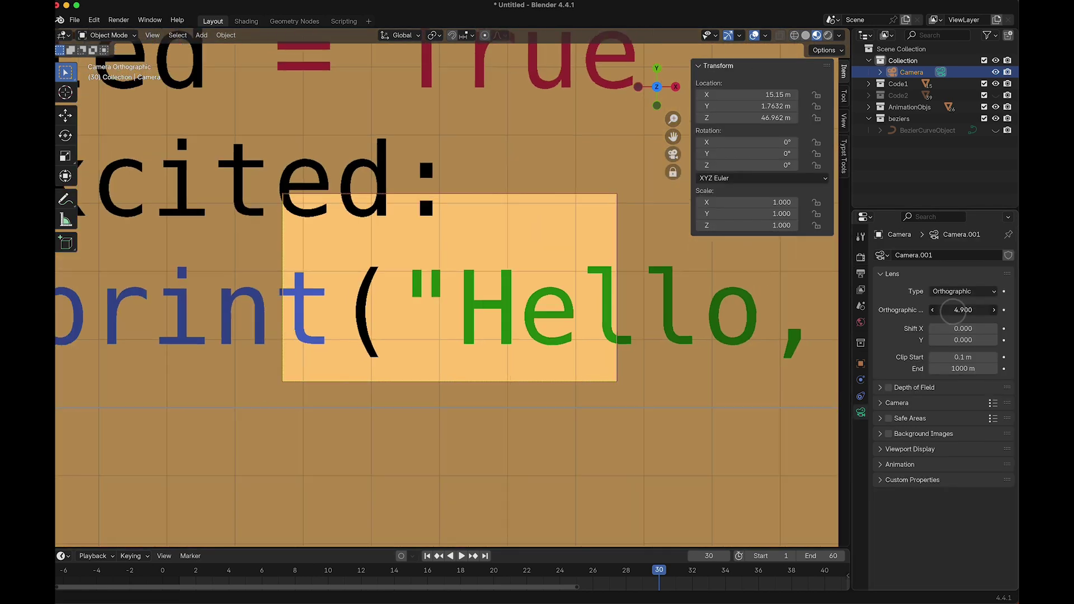
Step: Set the camera's orthographic scale to 31.7 and shift it to about X 14.29 m, Y 2.72 m to frame the code
drag(963, 310, 1014, 314)
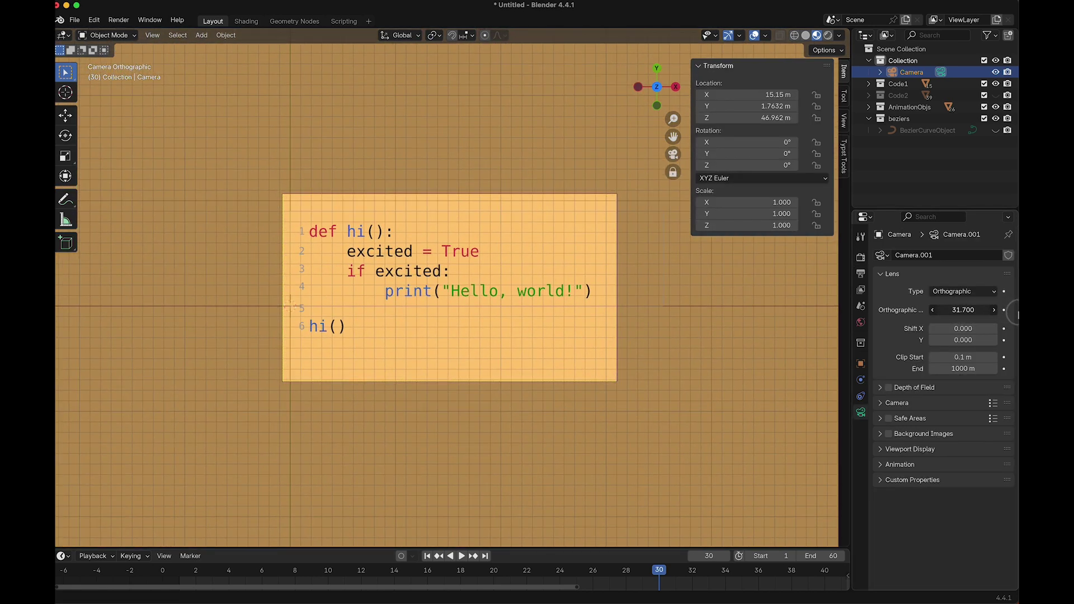
shift+scroll(573, 273, left, 1)
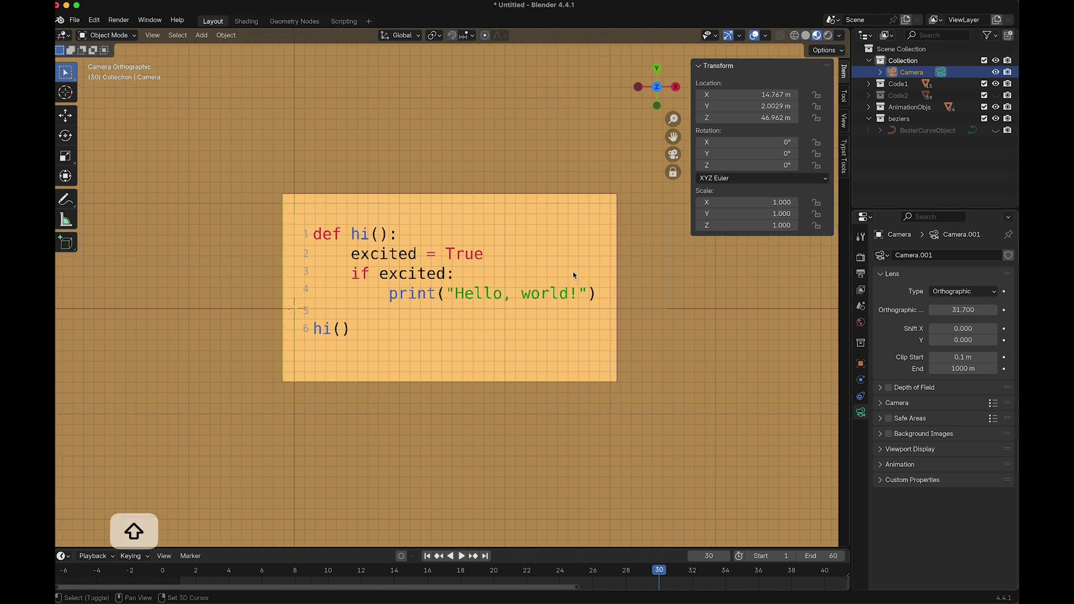
shift+middle_drag(572, 271, 578, 278)
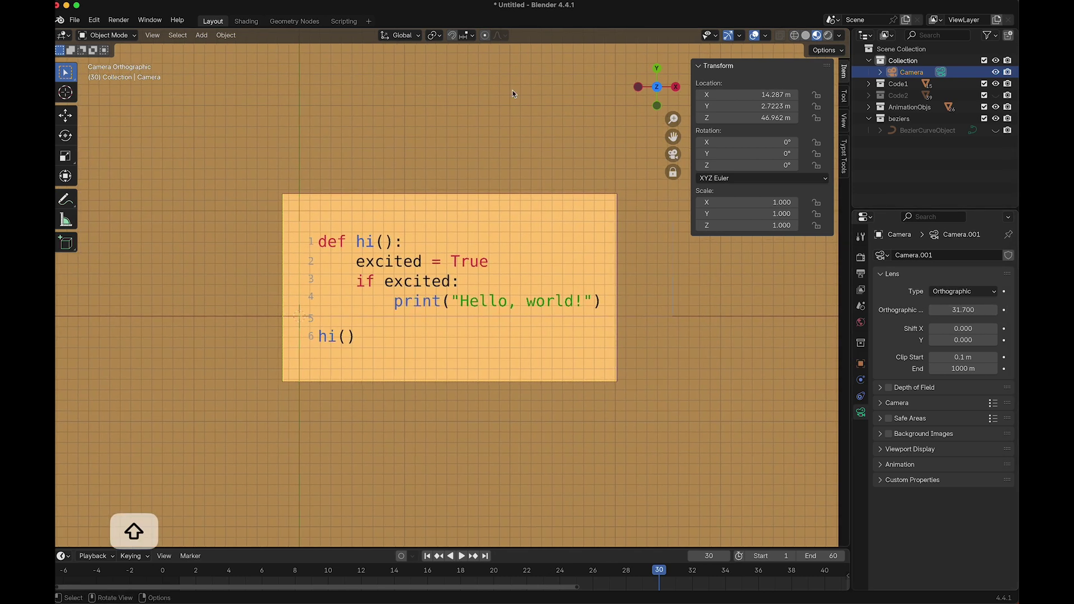
Step: Turn off the viewport overlays and gizmos for a clean camera preview
click(754, 35)
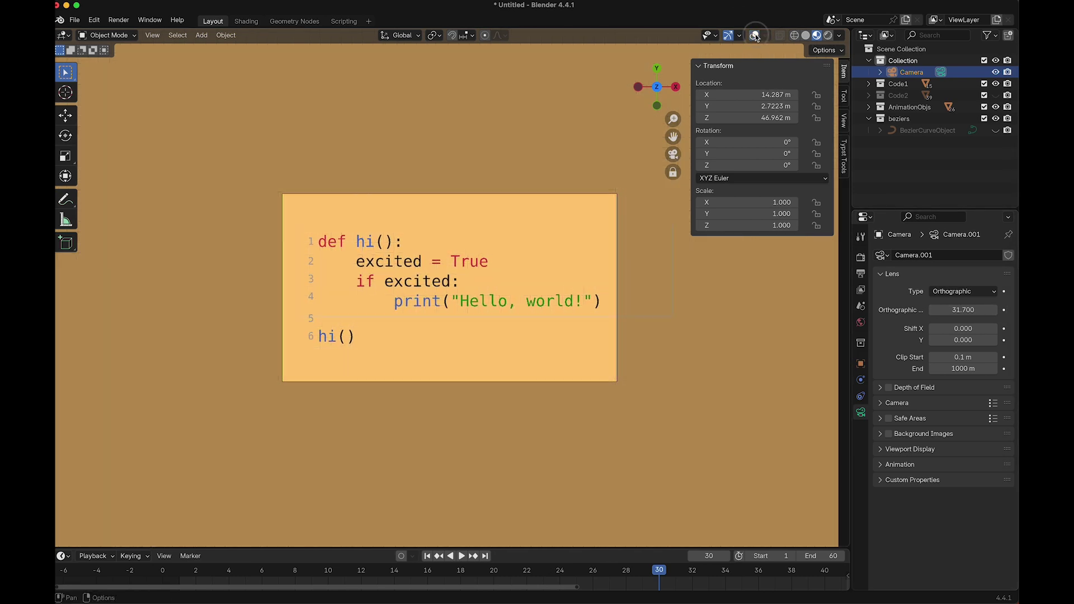
click(727, 36)
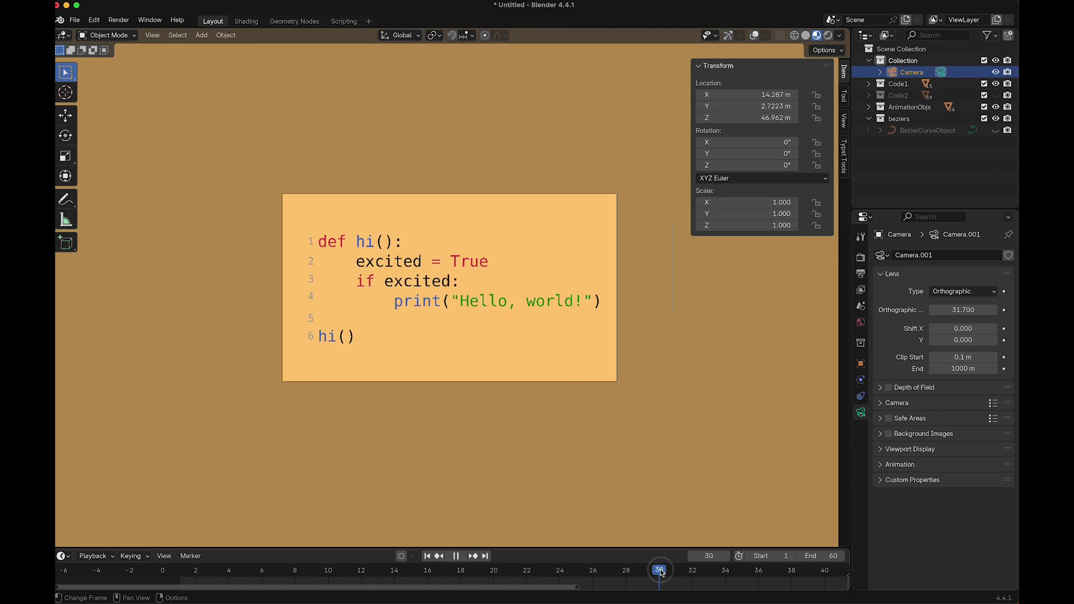
Step: Preview the code transition through the camera by scrubbing back to the opening frames and playing the animation
drag(661, 572, 217, 541)
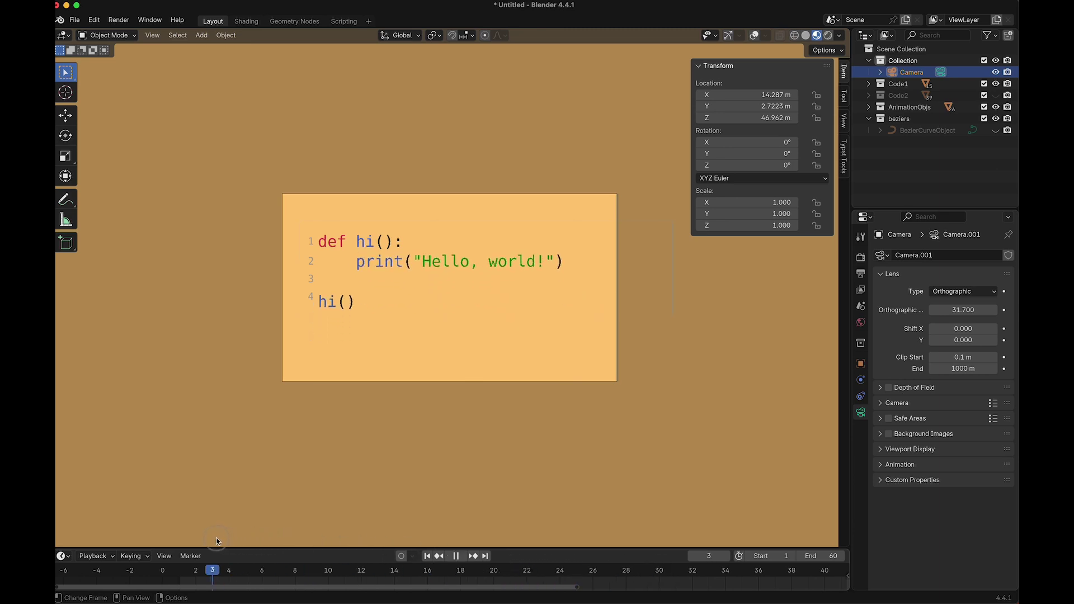
drag(103, 533, 434, 507)
key(space)
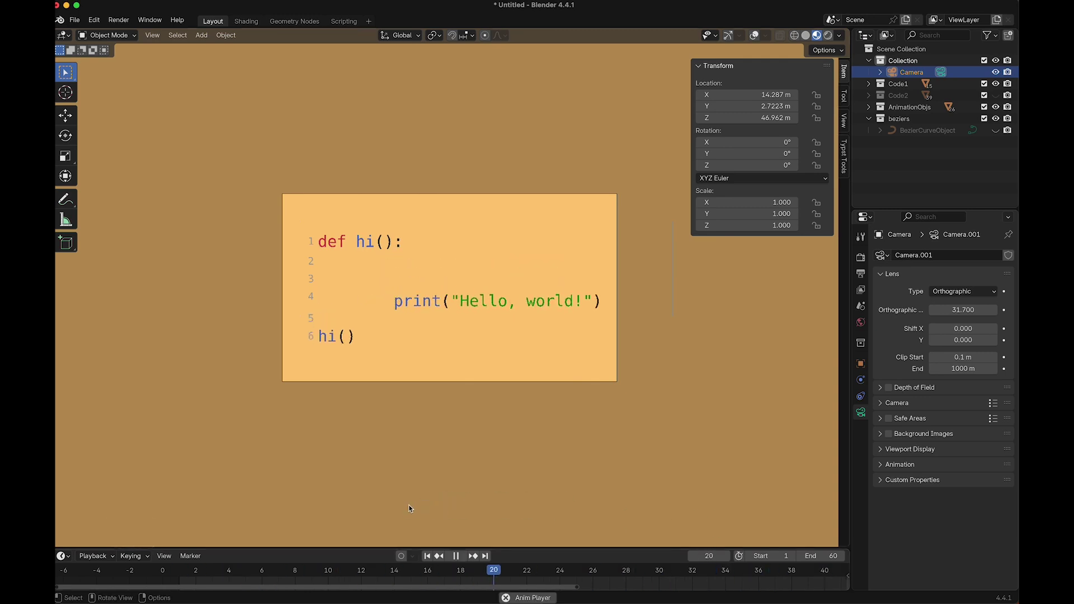
key(space)
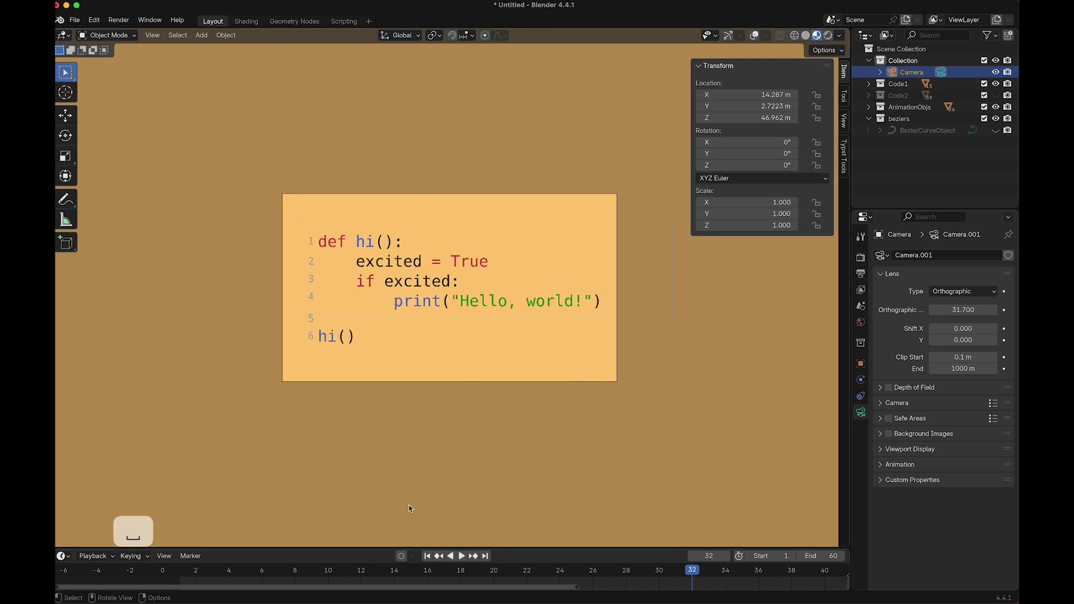
Step: Try to render the animation and stop the render by closing its window
click(126, 23)
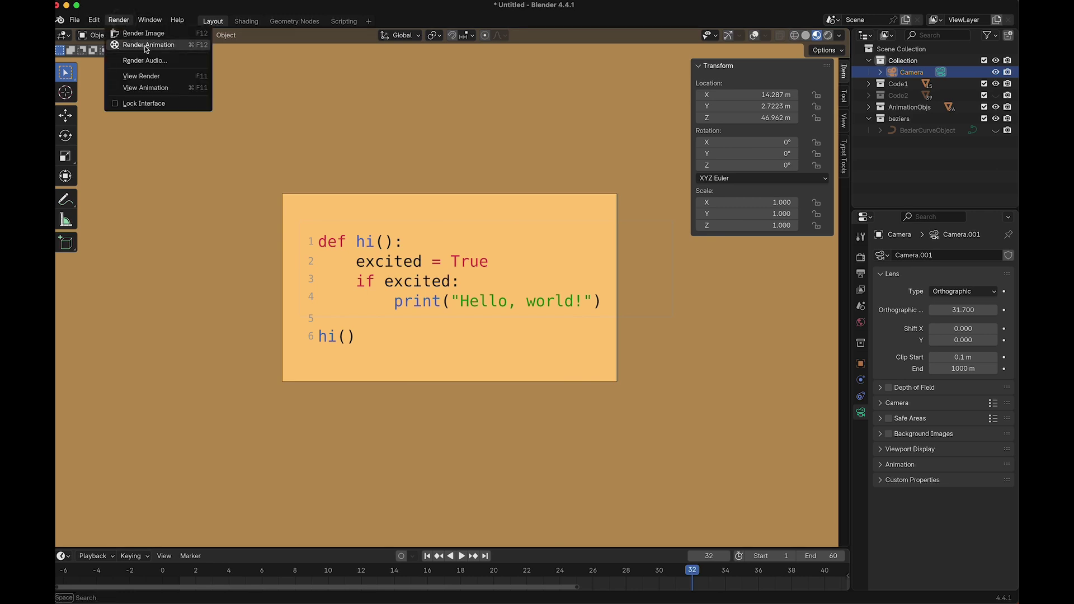
click(160, 44)
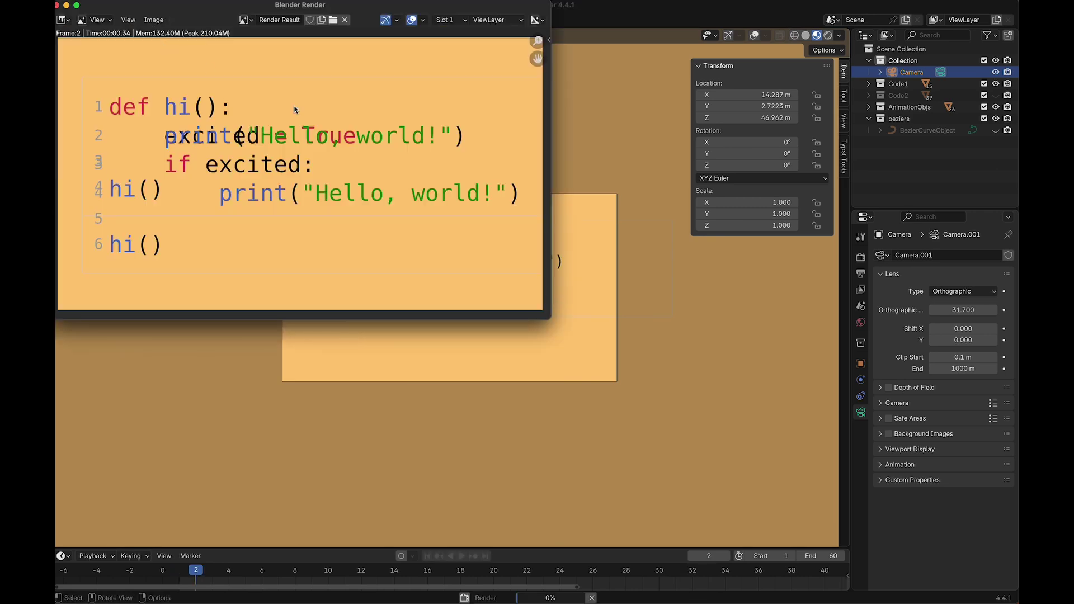
click(57, 6)
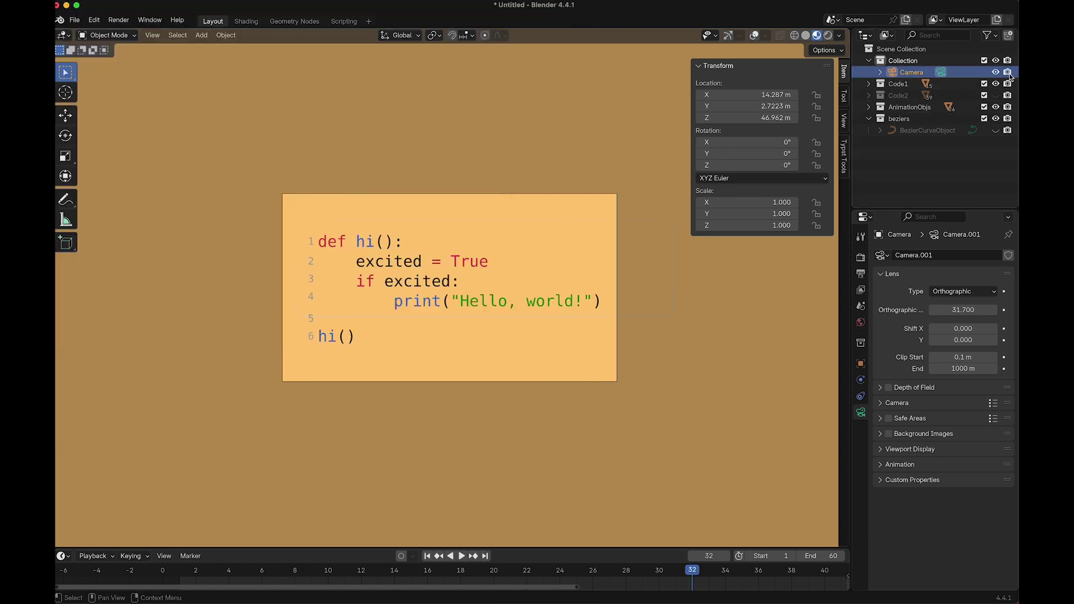
Step: Exclude the Code2 collection and the BezierCurveObject curve from renders, and render the animation
click(1008, 95)
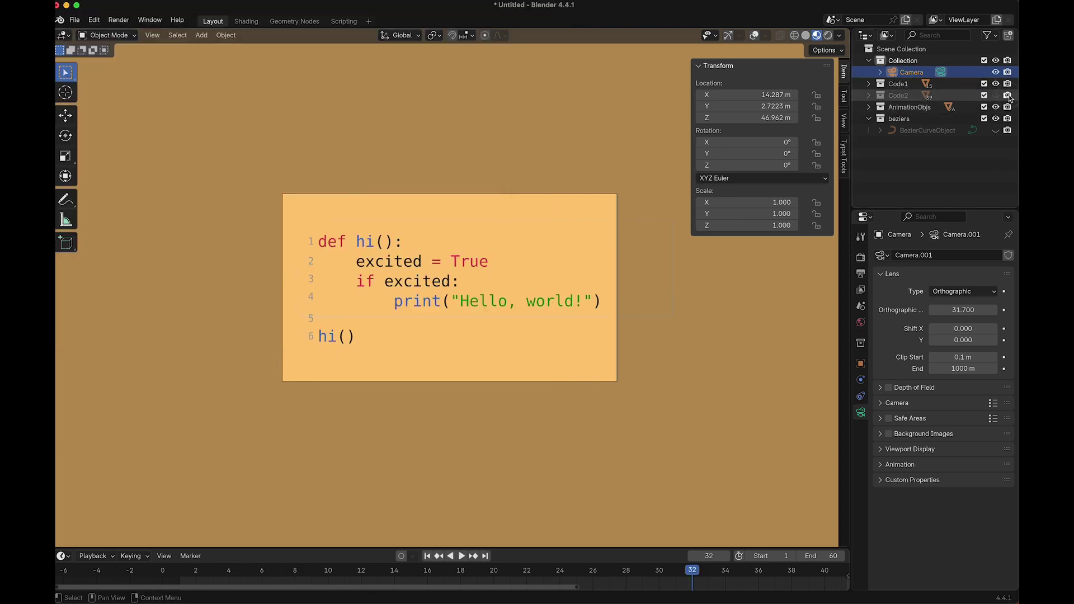
click(1008, 130)
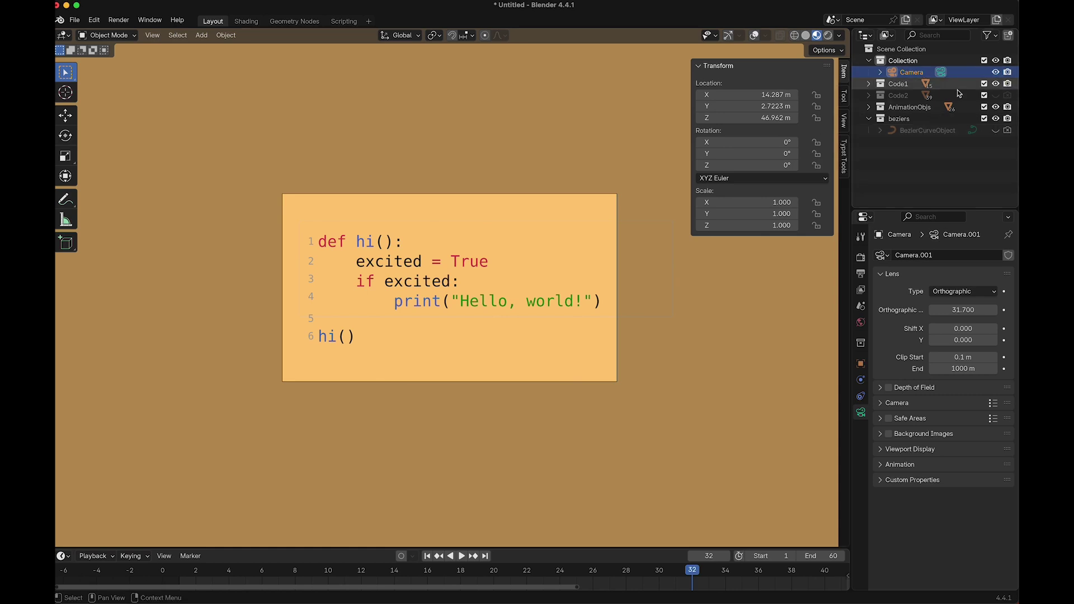
click(73, 20)
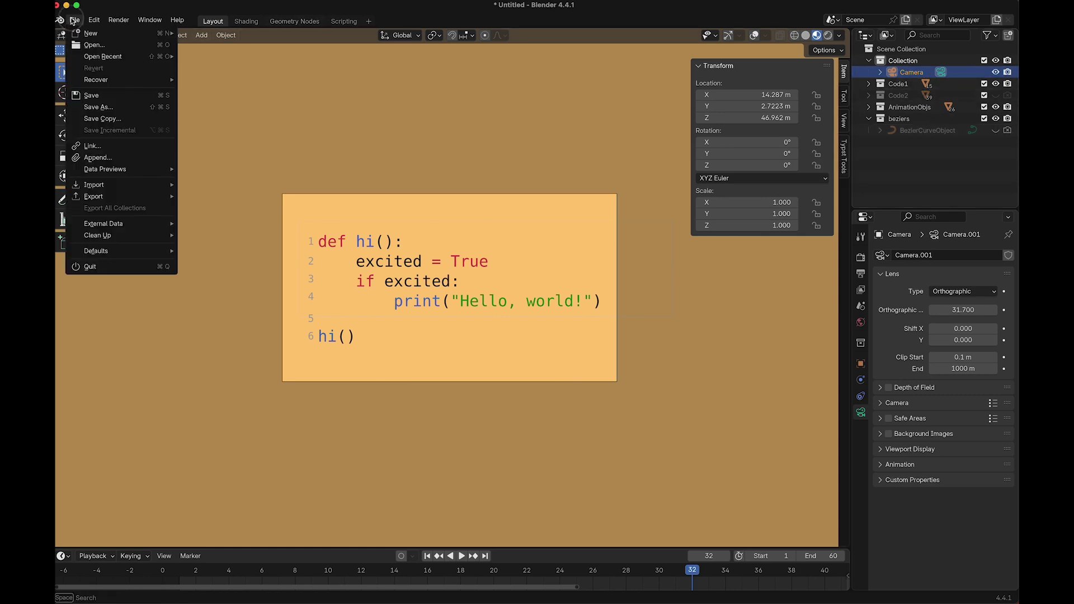
click(114, 21)
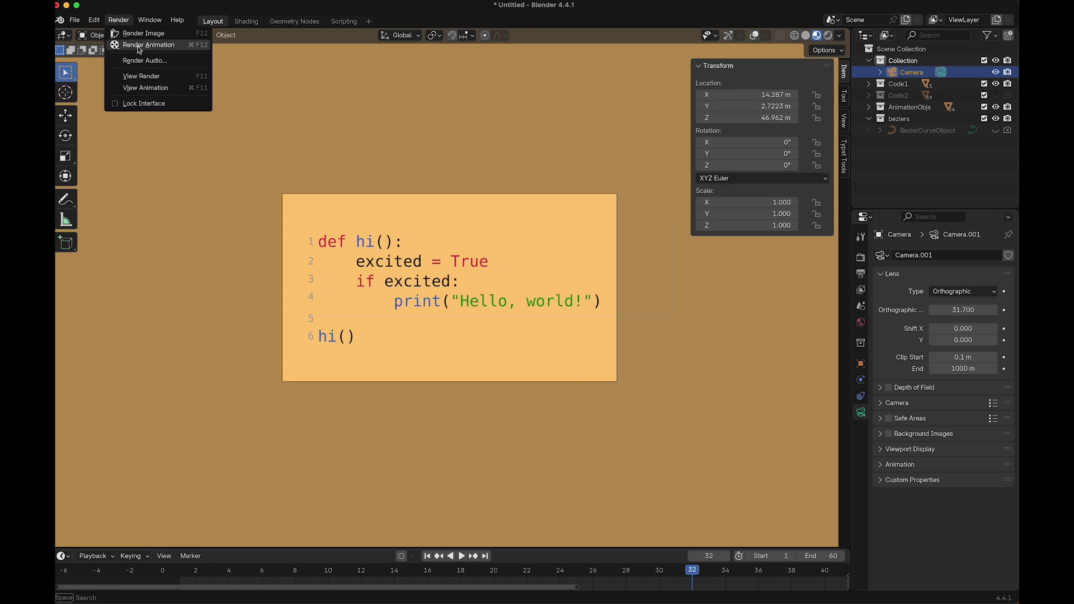
click(145, 45)
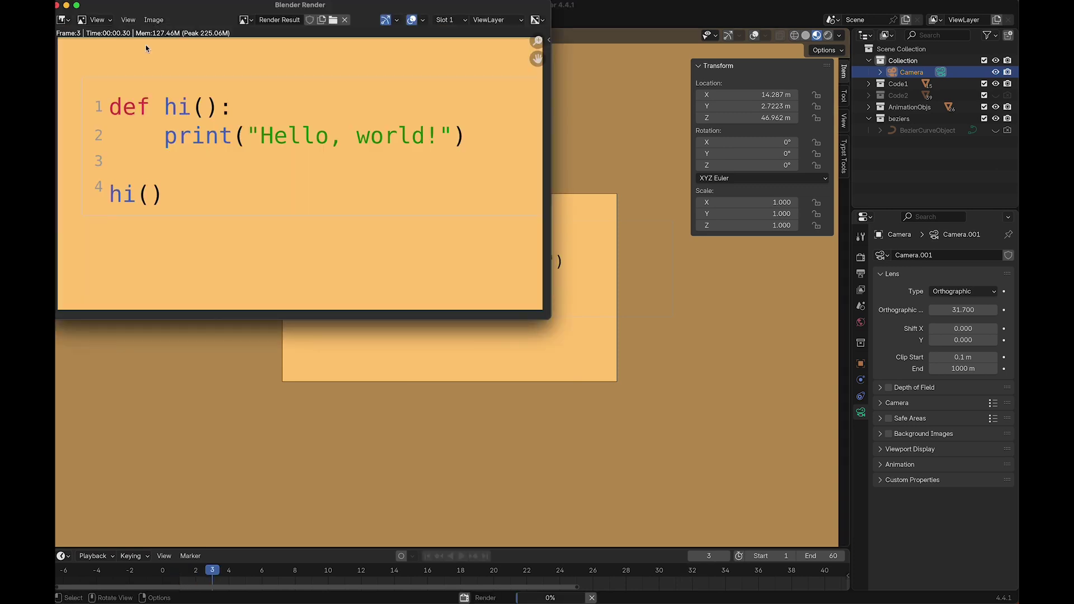